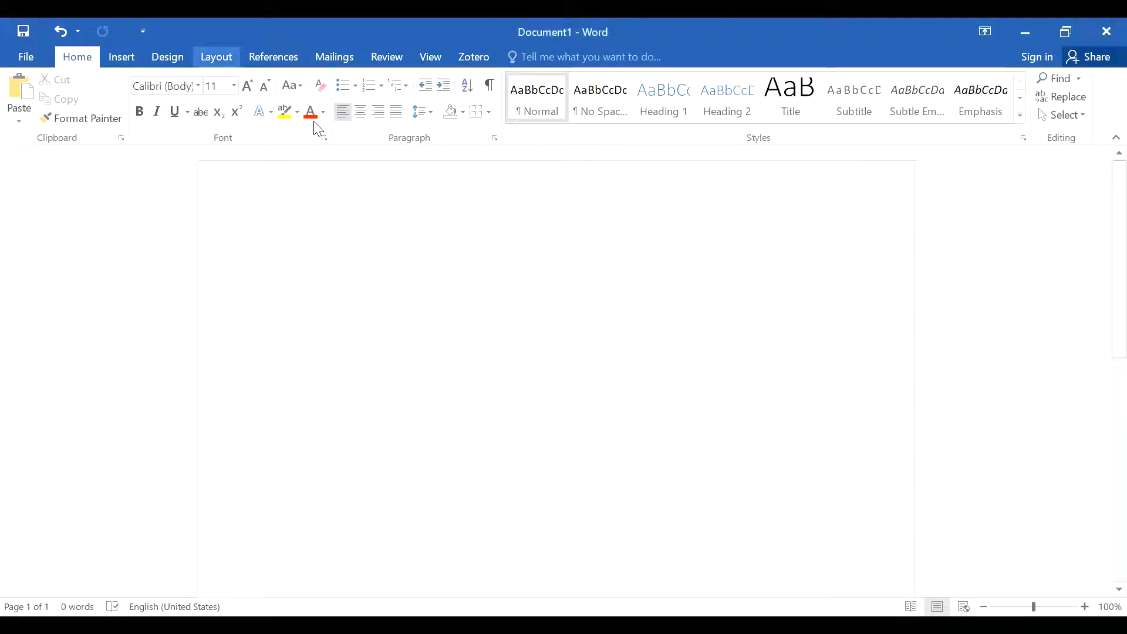
Step: Examine the preset page margins and the available fonts and font sizes for the document
click(216, 57)
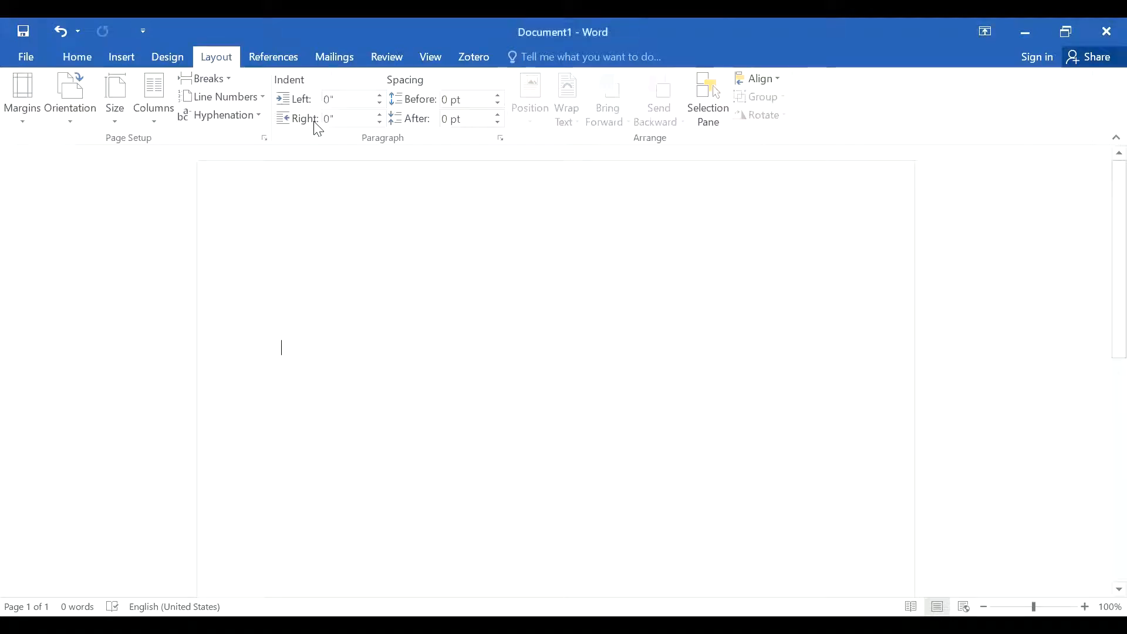
click(26, 124)
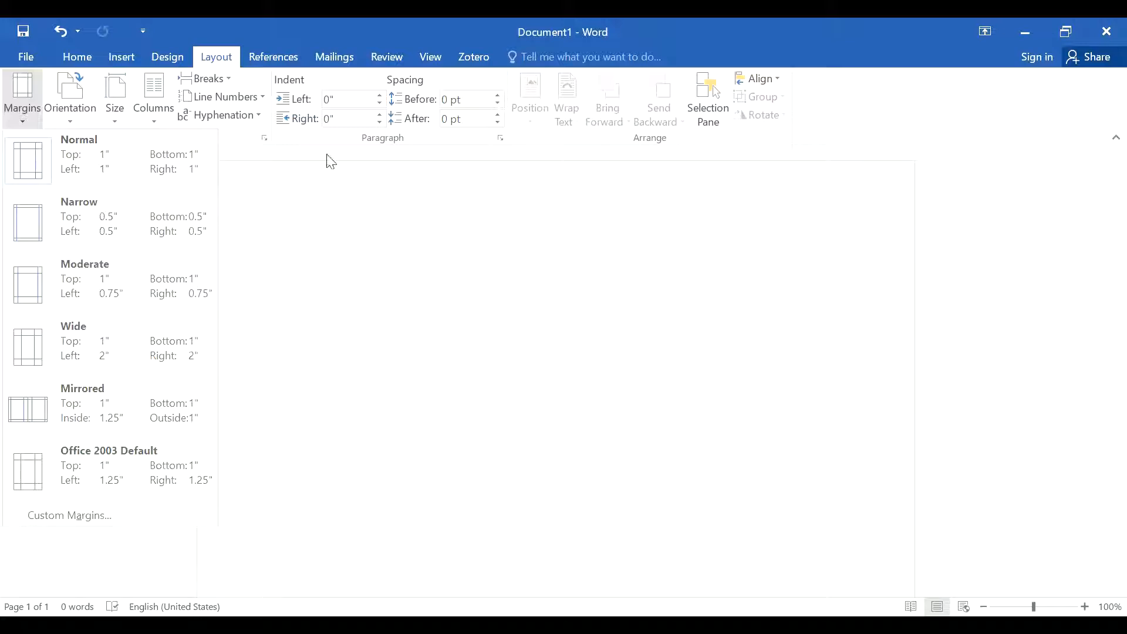
click(87, 61)
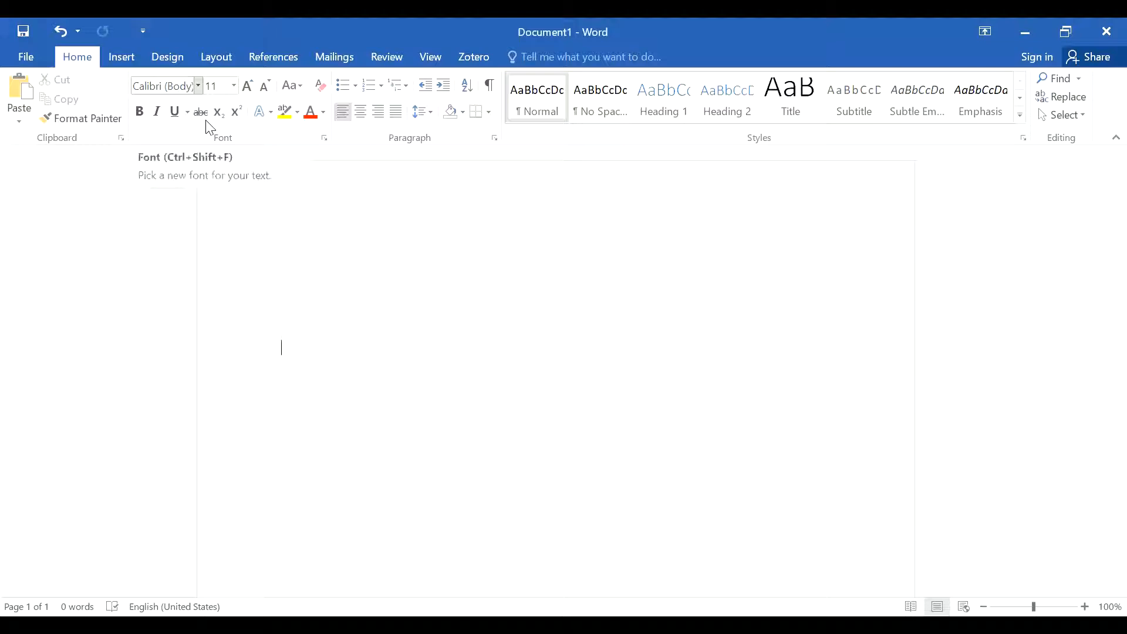
click(199, 86)
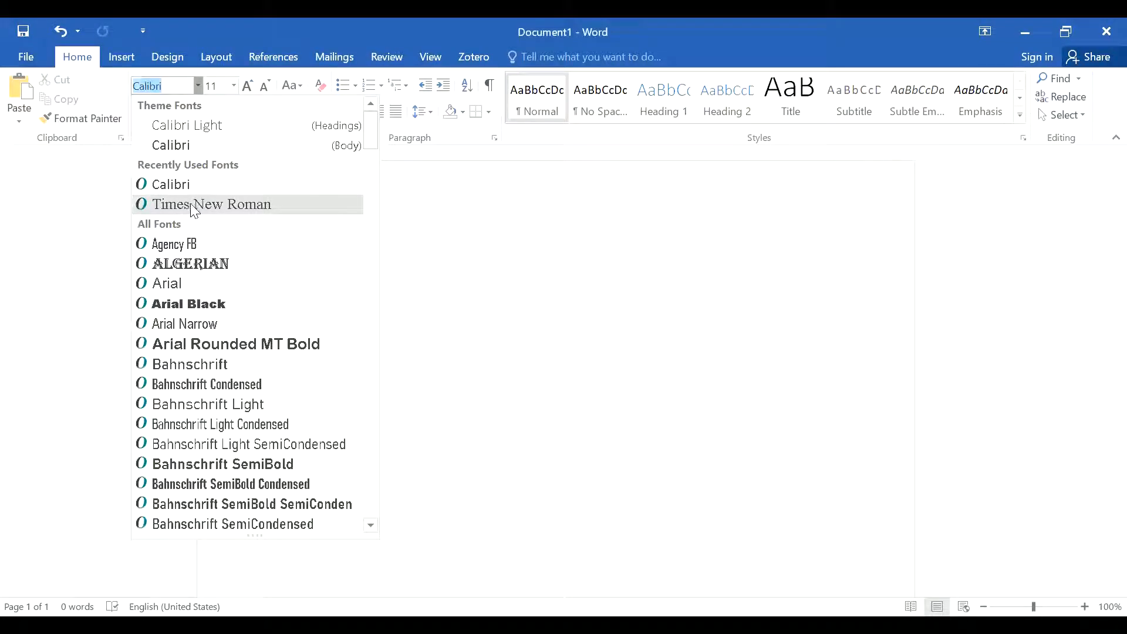
click(234, 86)
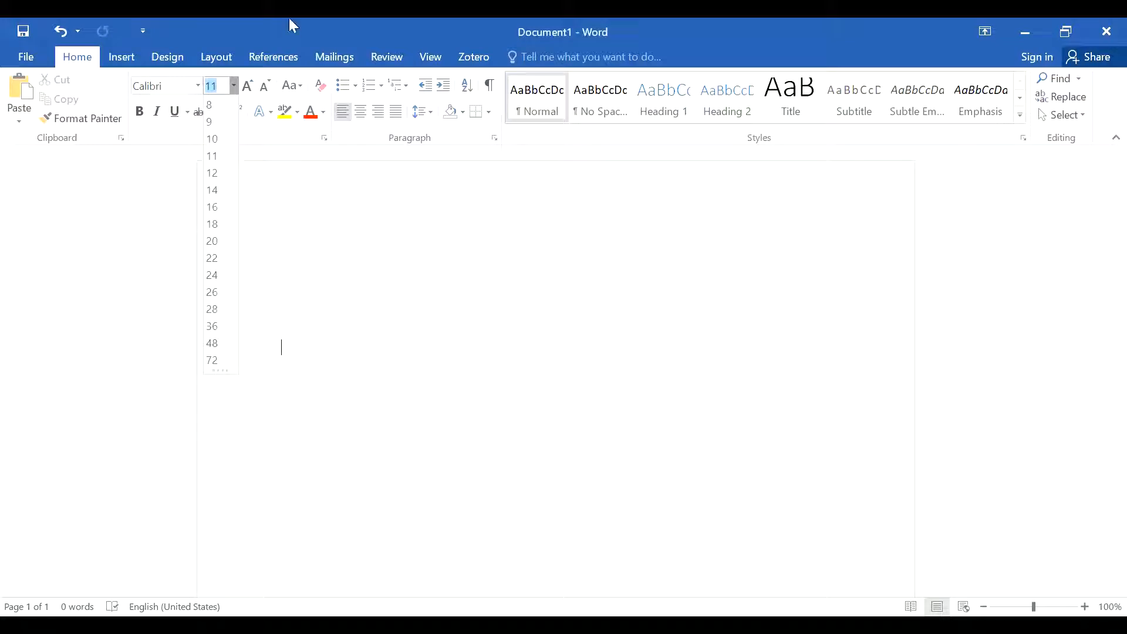
click(332, 236)
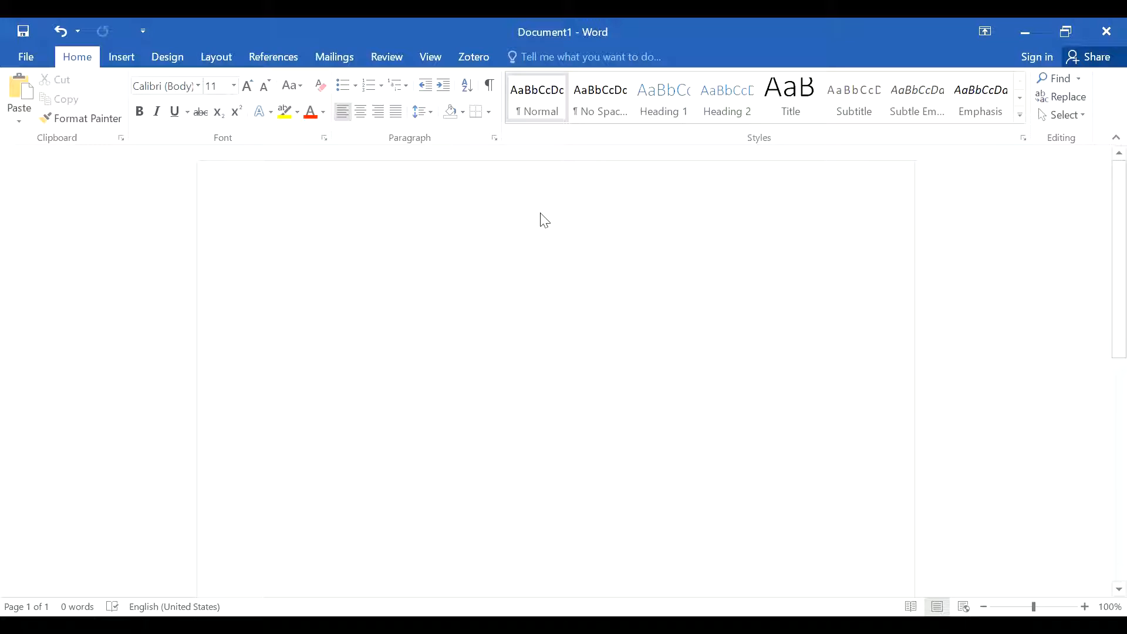
Step: Set the paragraph line spacing to Double and the spacing after paragraphs to 0 pt
click(494, 138)
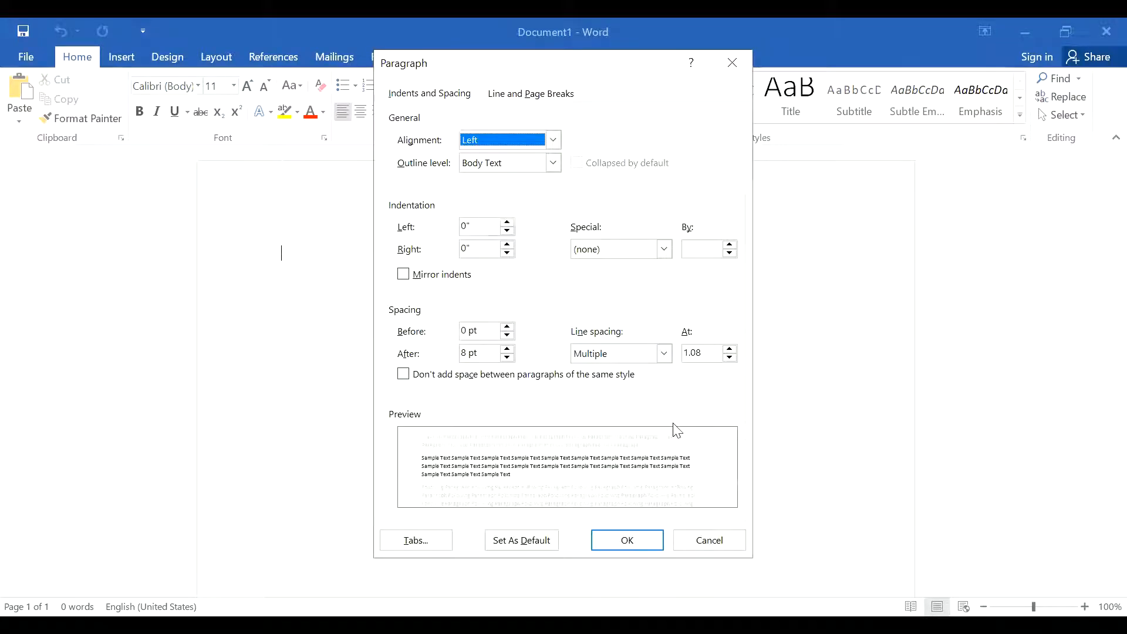
click(665, 354)
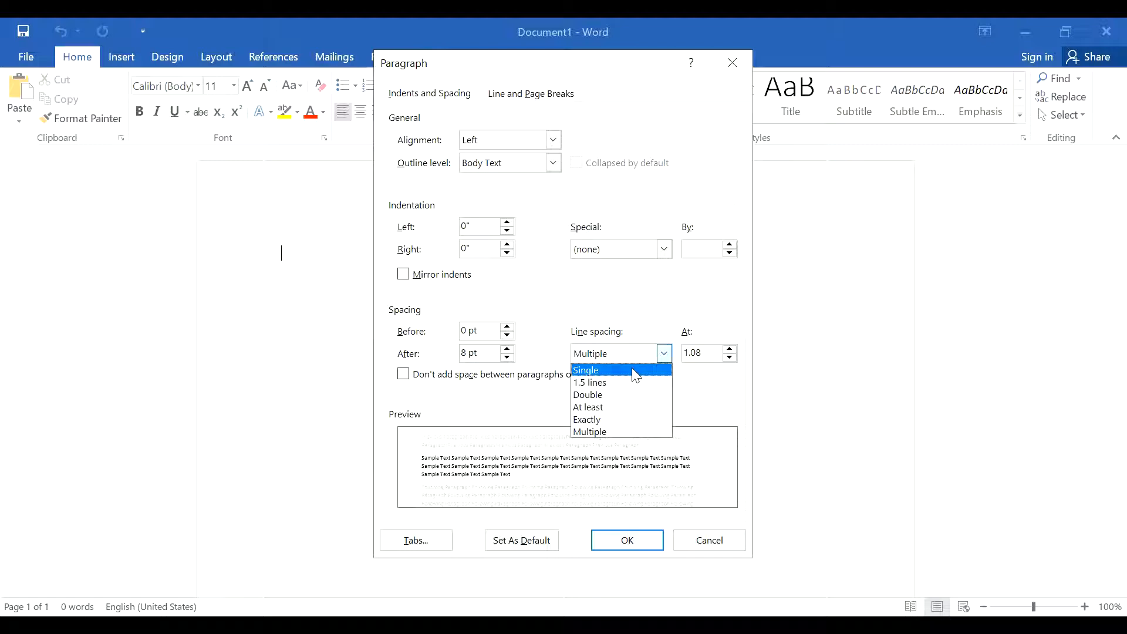
click(626, 403)
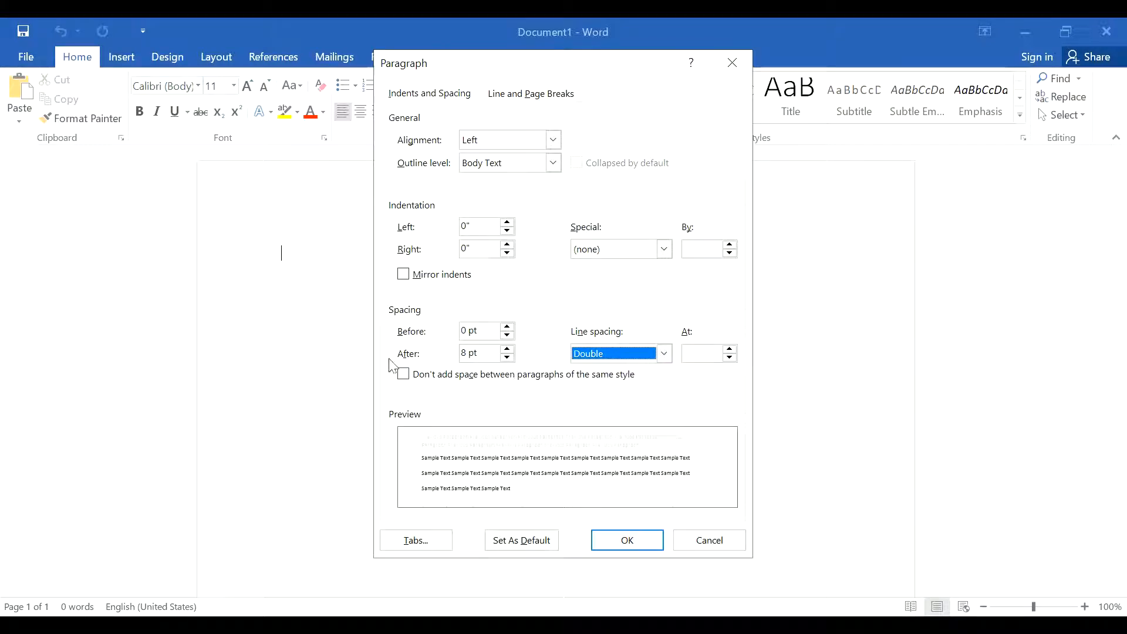
click(508, 357)
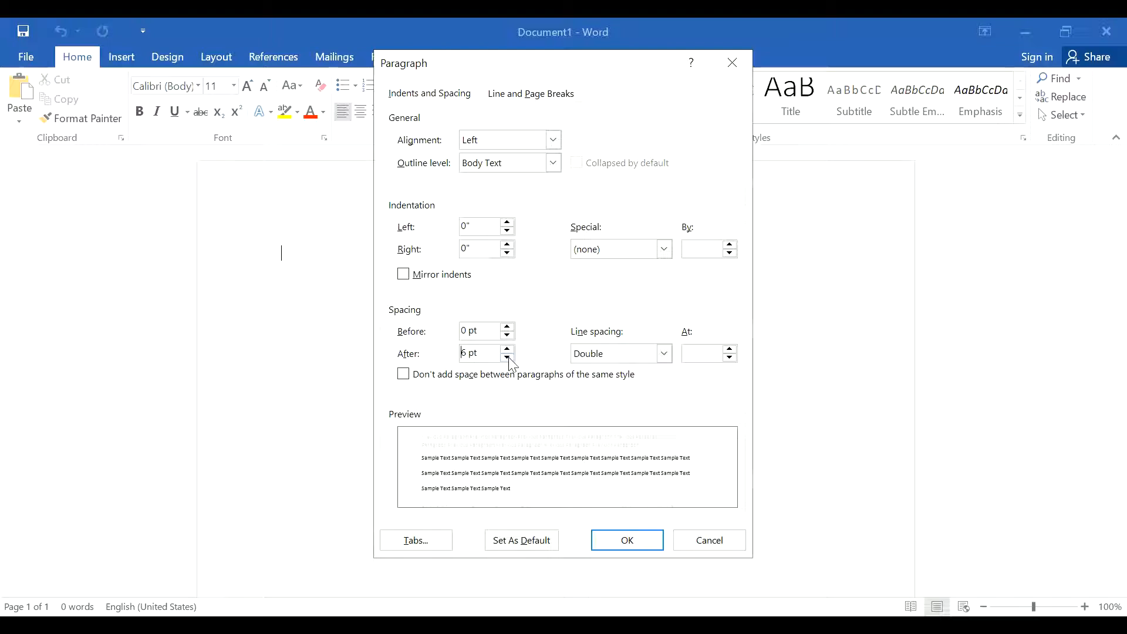
click(508, 358)
click(631, 545)
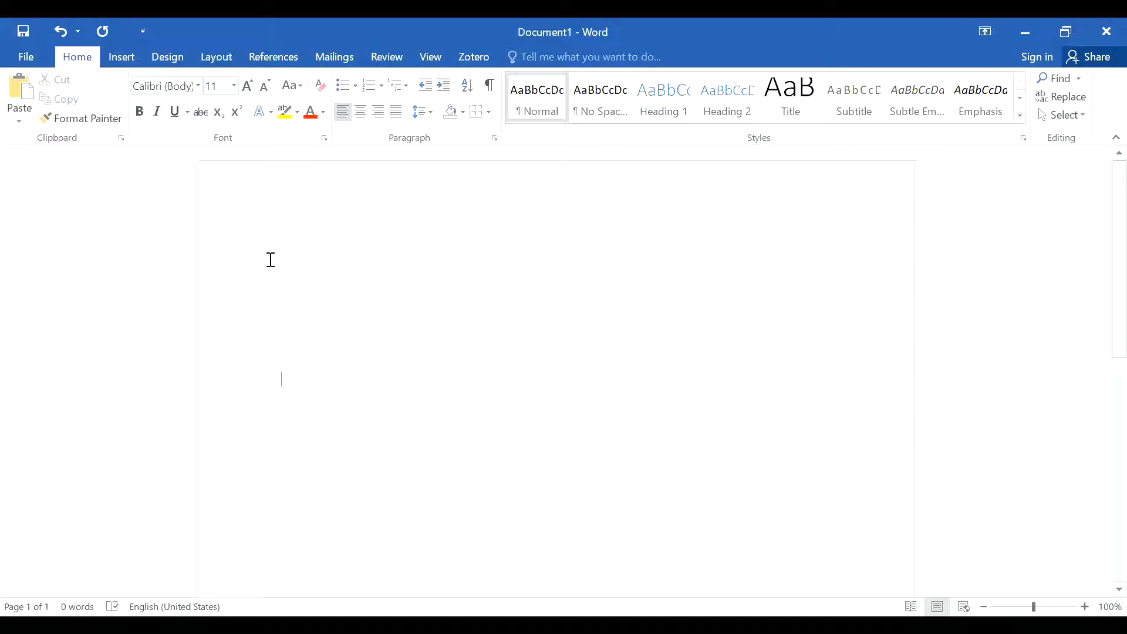
Step: Paste the title "The Church Will Provide: The Church and Public Education in Kenya" in bold, centered, keeping its source formatting
click(141, 114)
click(359, 113)
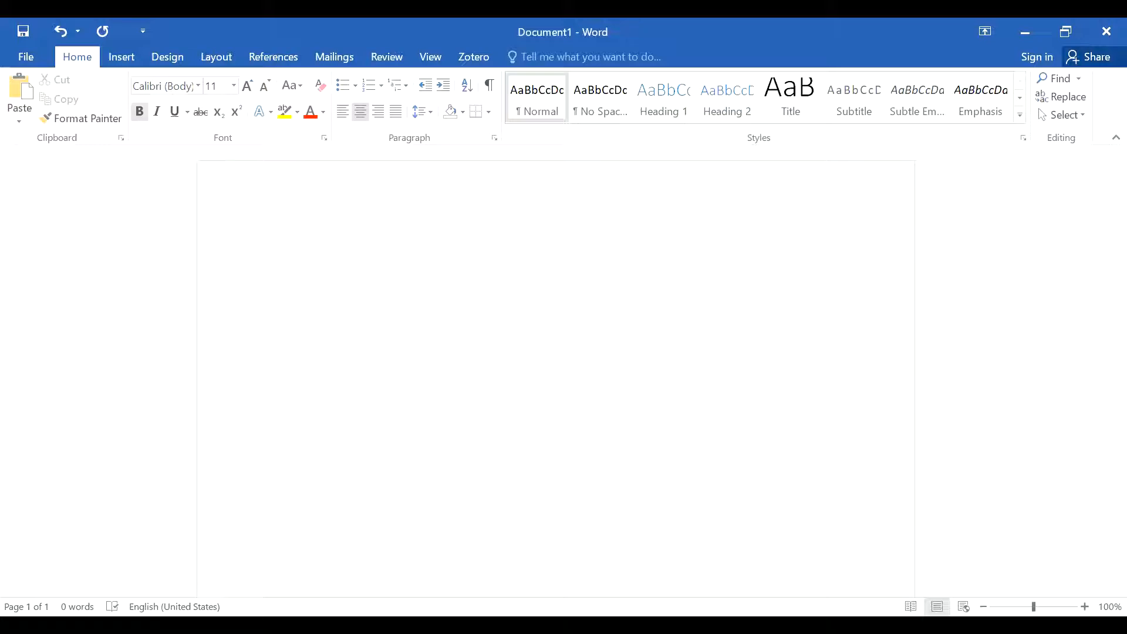
right_click(558, 374)
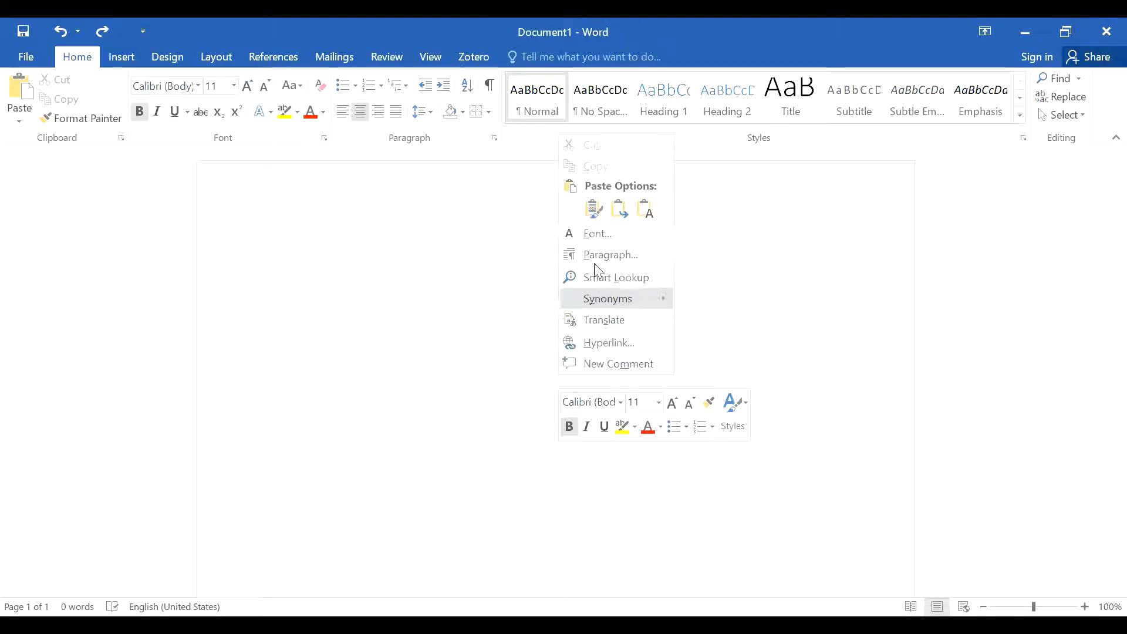
click(593, 208)
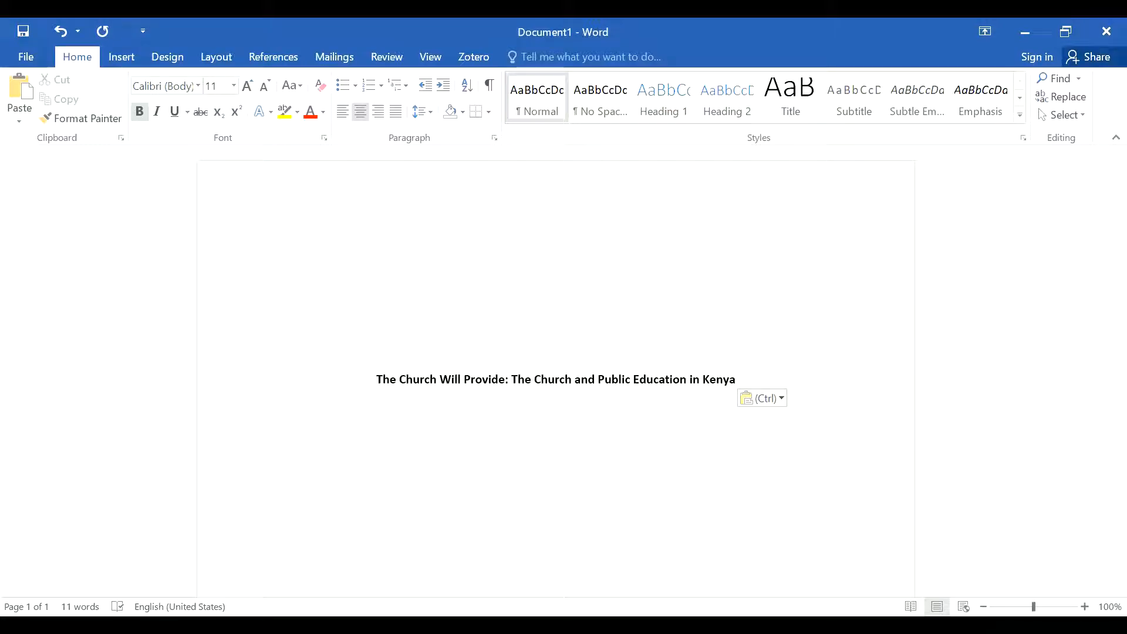
Step: Leave a blank line below the title and add the author's full name and student number in non-bold text, separated by a comma
key(Return)
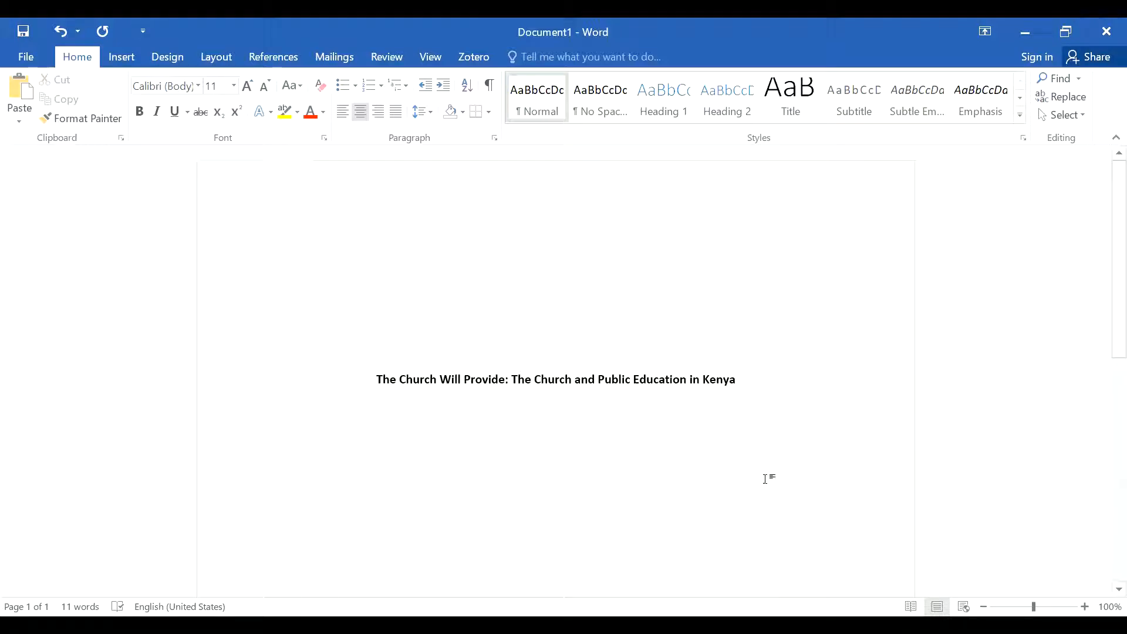
text(Wandia)
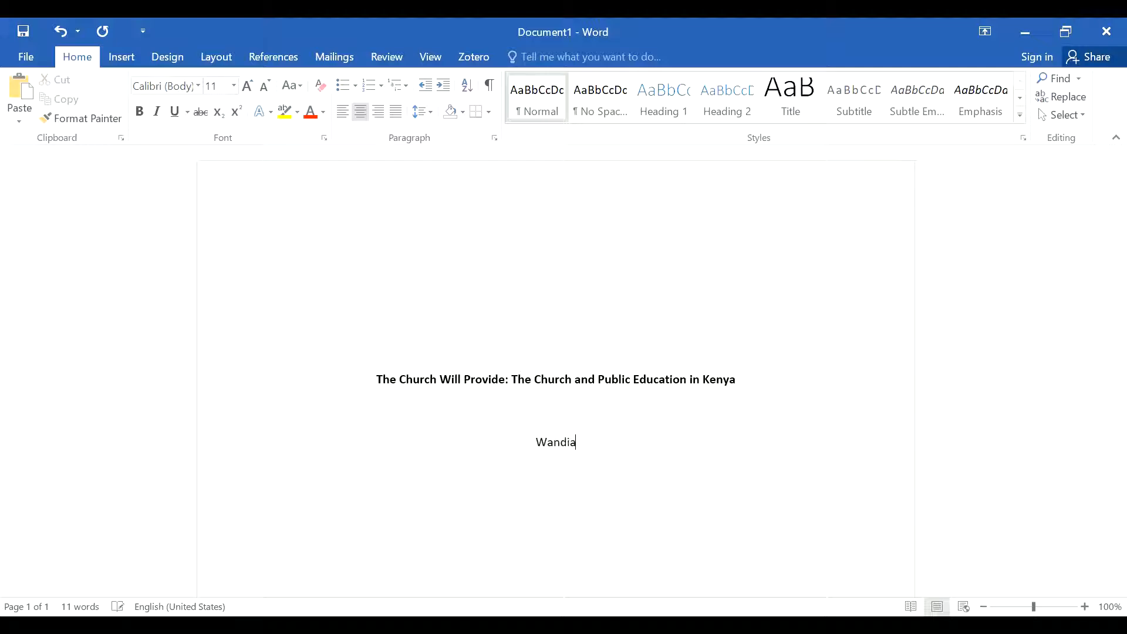
text( M. Njoya,)
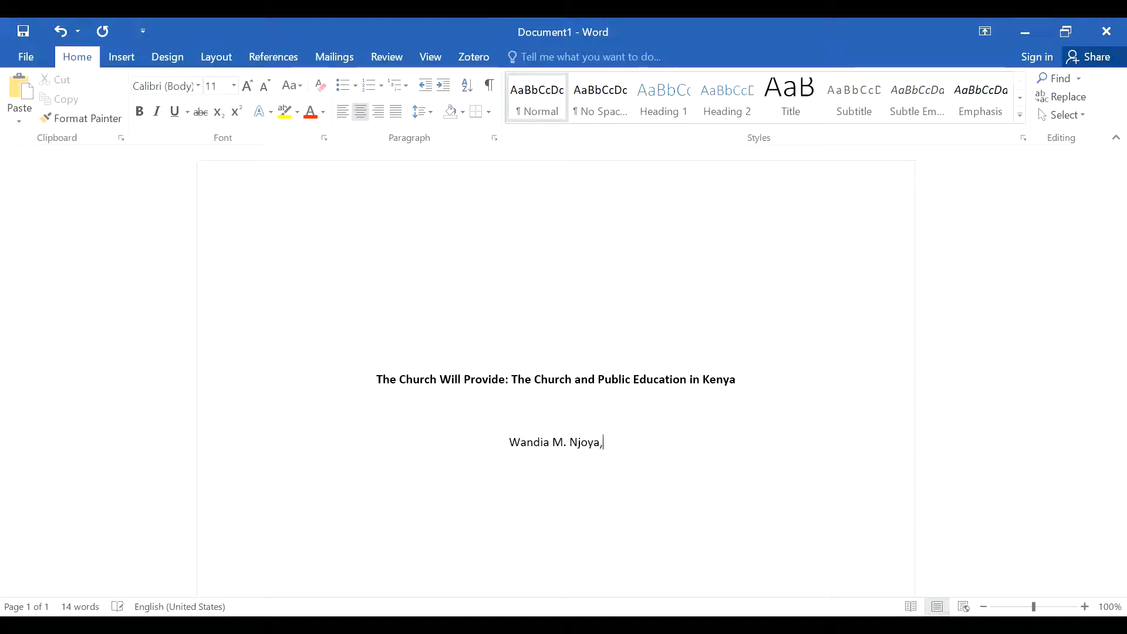
text( 00-)
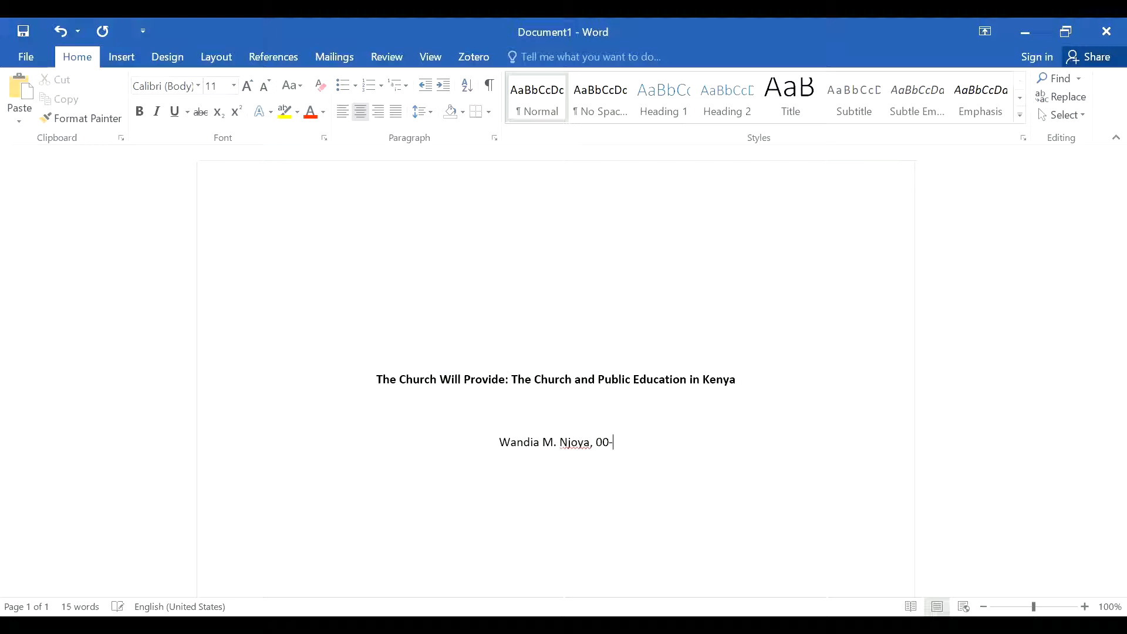
text(0000)
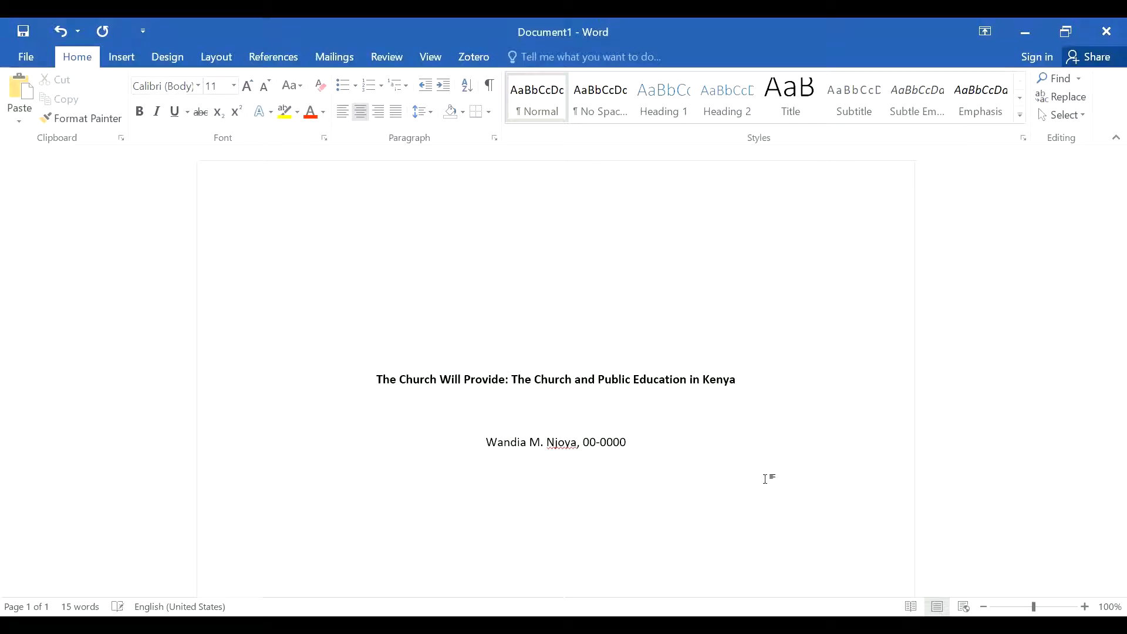
Step: Add the affiliation line "School of Communication, Daystar University" below the author's line
text(S)
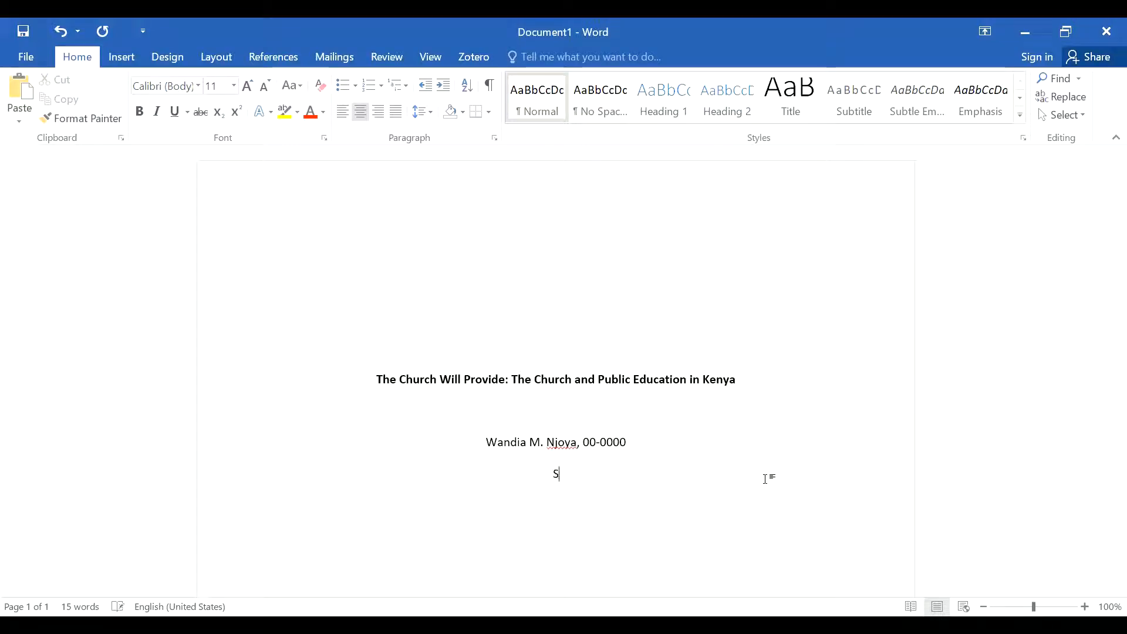
text(chool of COmm)
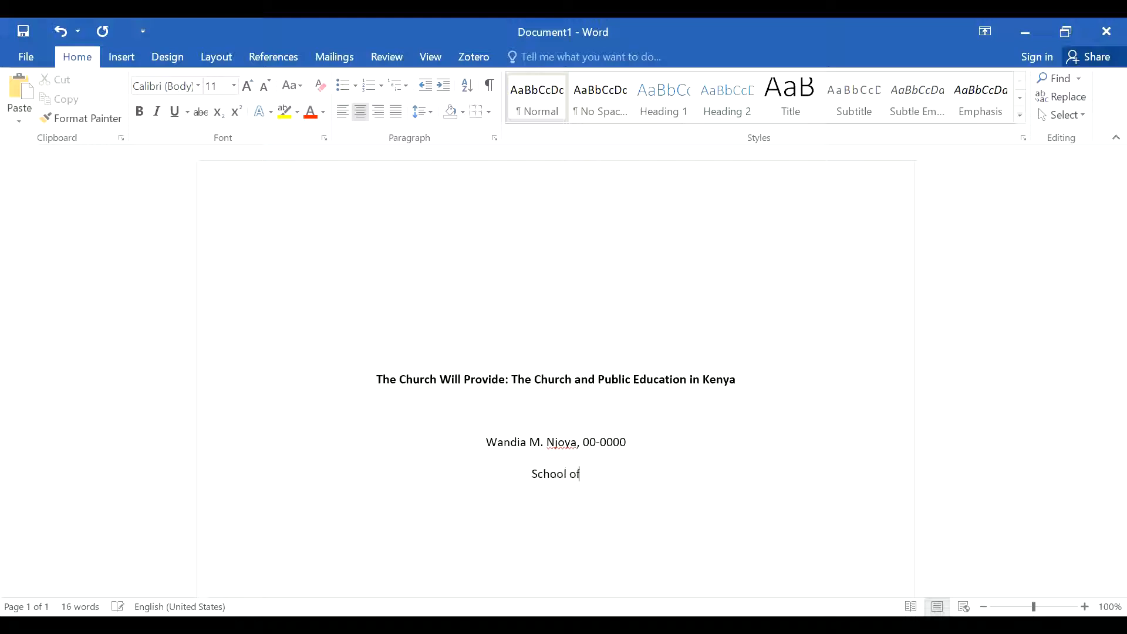
key(BackSpace)
key(BackSpace)
key(BackSpace)
key(BackSpace)
text(c)
key(BackSpace)
text(Communication)
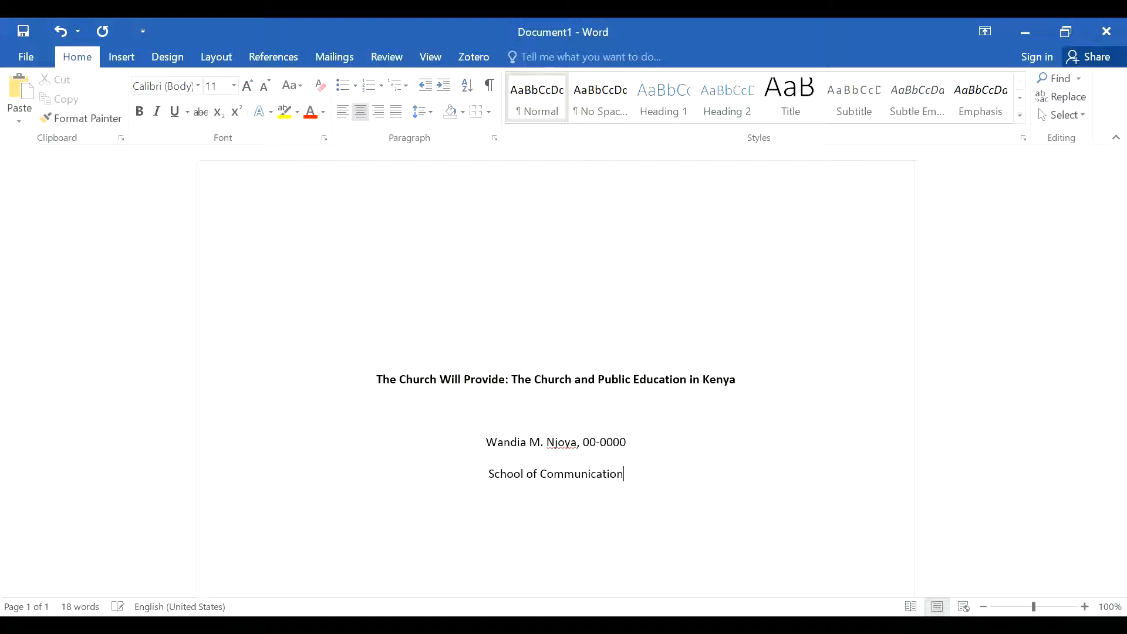
text(, Daystar u)
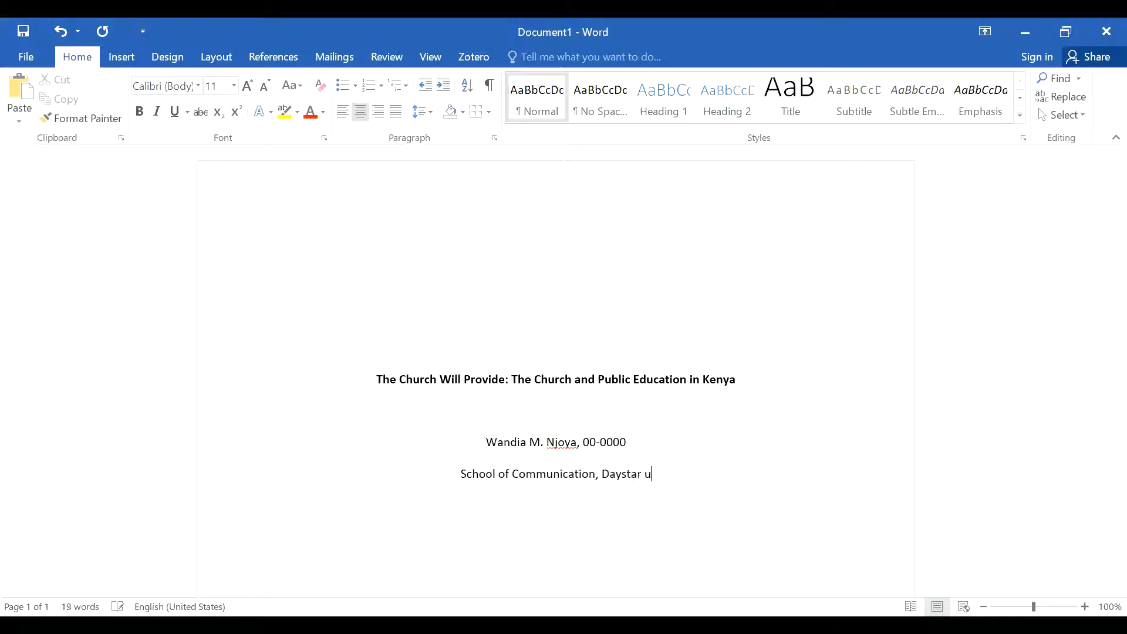
key(BackSpace)
text(Un)
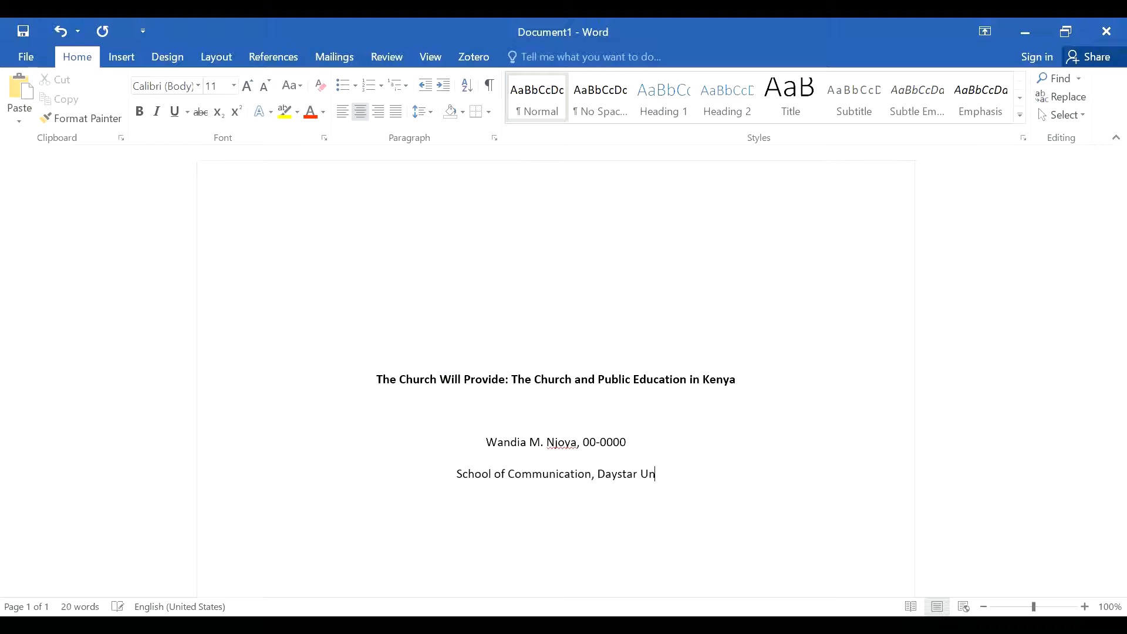
text(iversity)
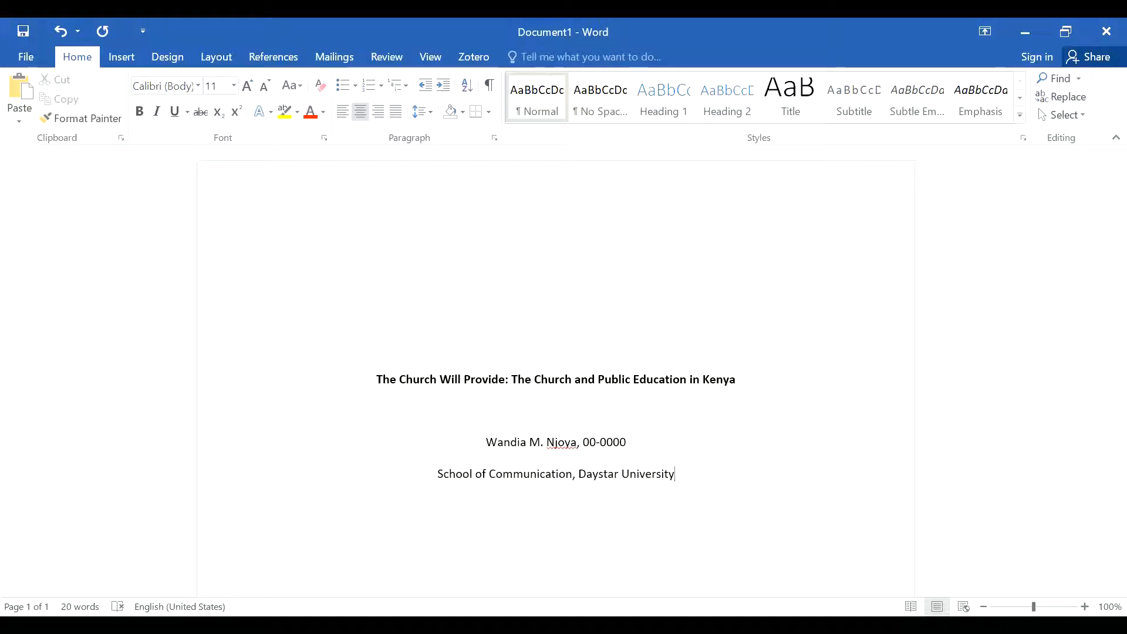
Step: Add the course line "GRW 611X: Graduate Research and Writing" below the affiliation
key(Return)
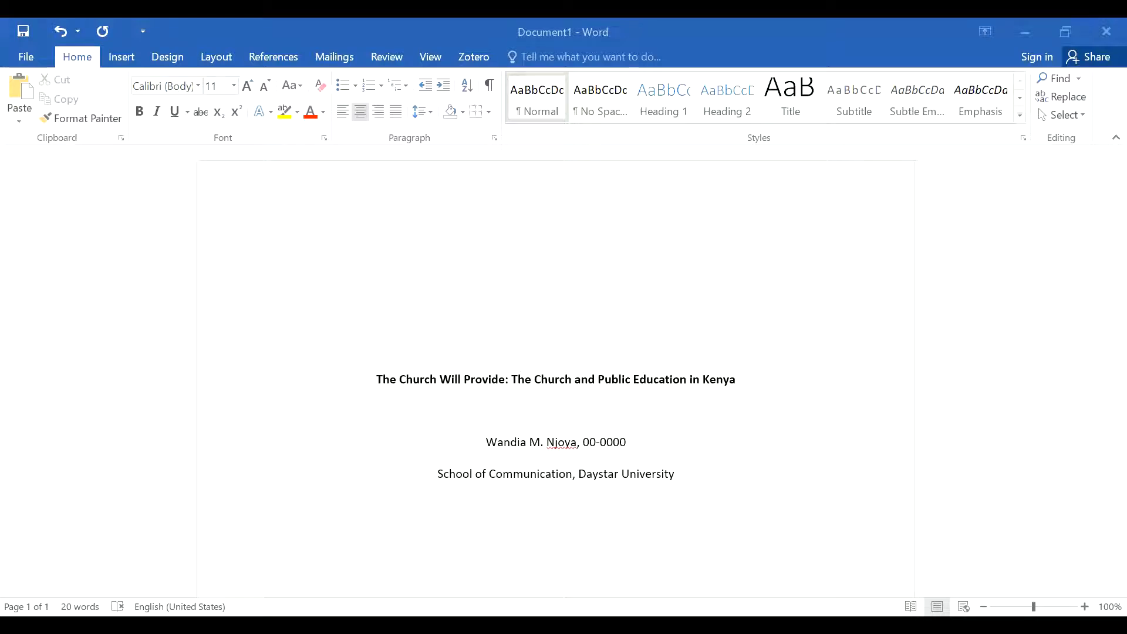
click(556, 505)
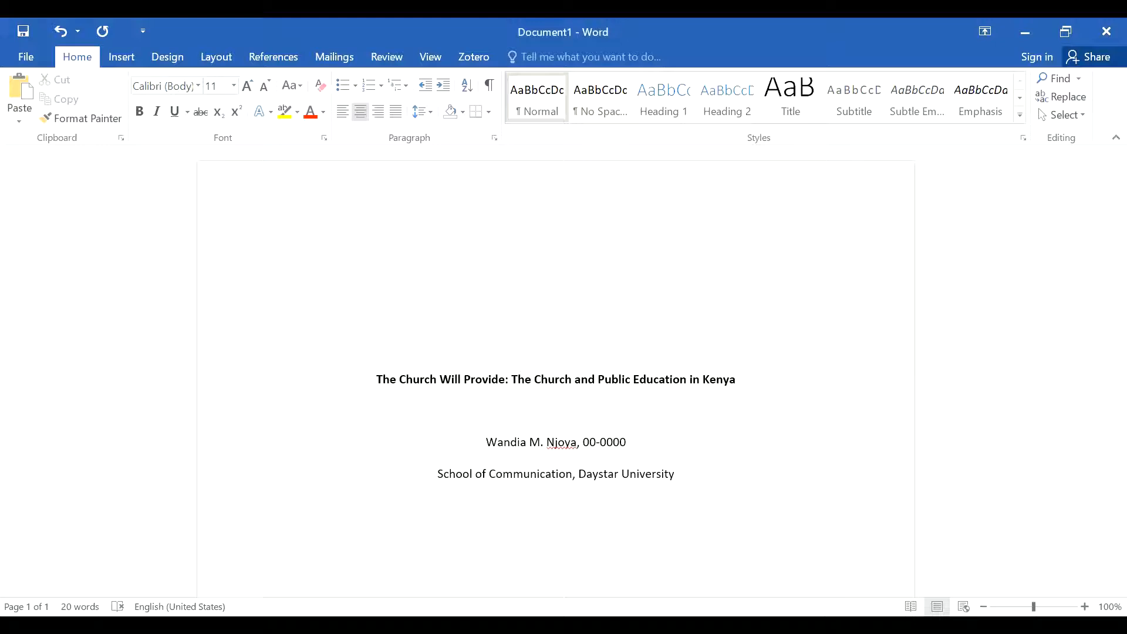
text(GRW 611X: Grw)
key(BackSpace)
text(aduate)
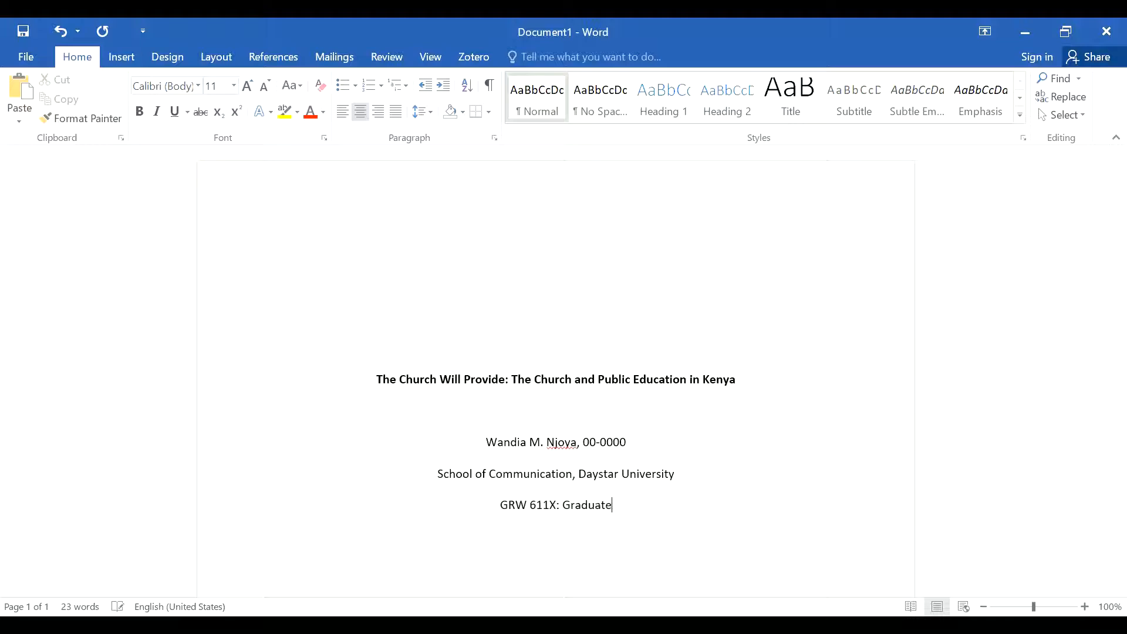
text( Research a)
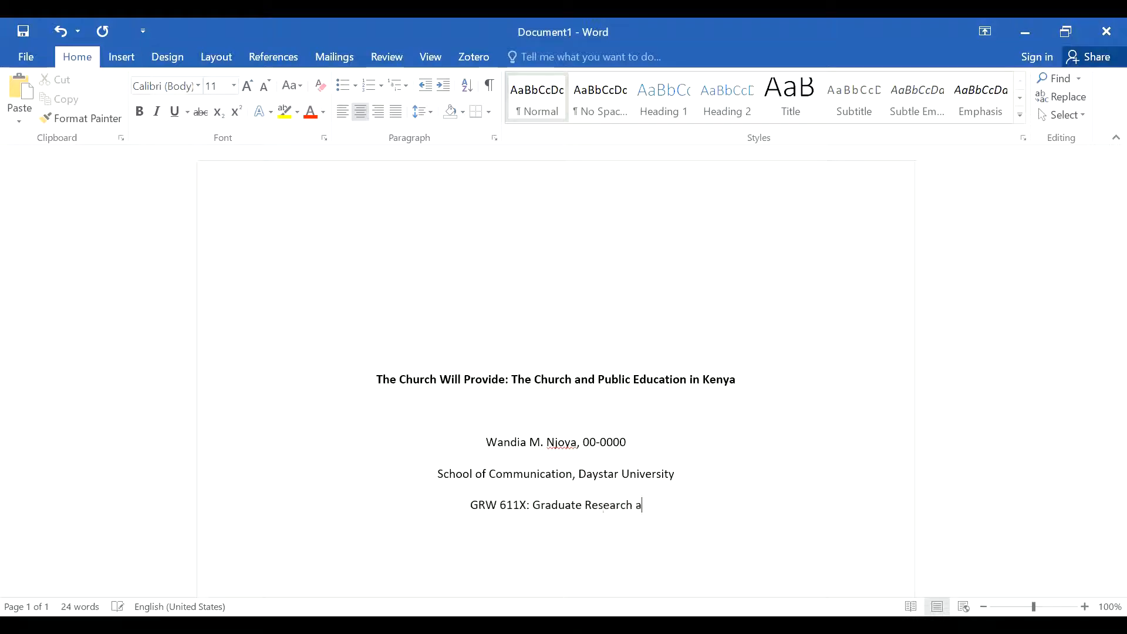
text(nd Writing)
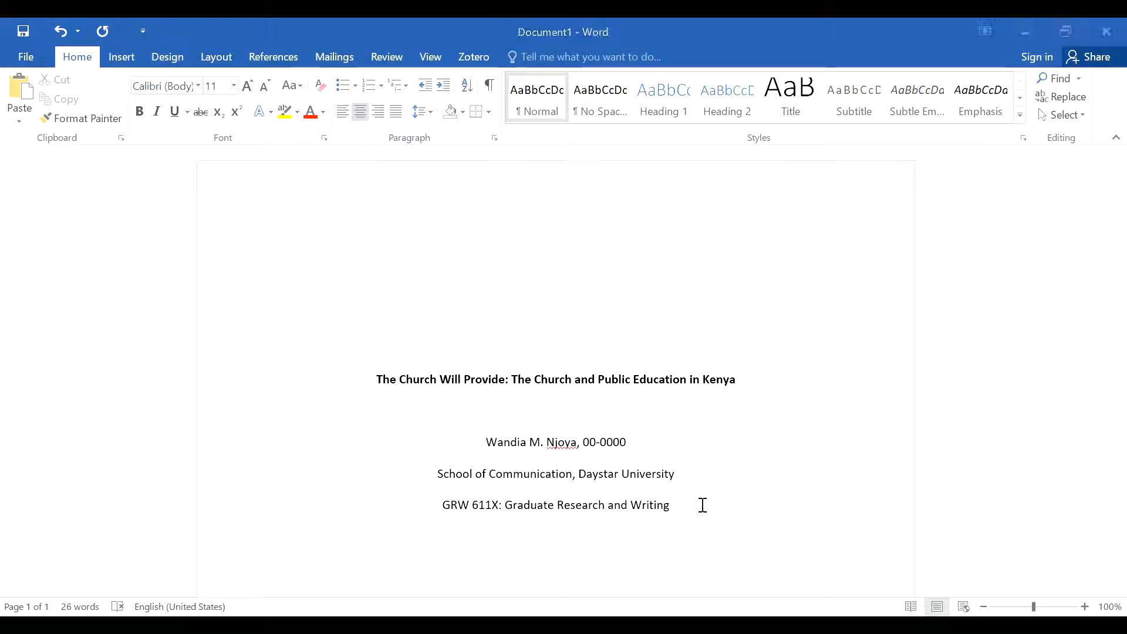
Step: Add the instructor's name with the title "Prof." on a new line below the course line
key(Return)
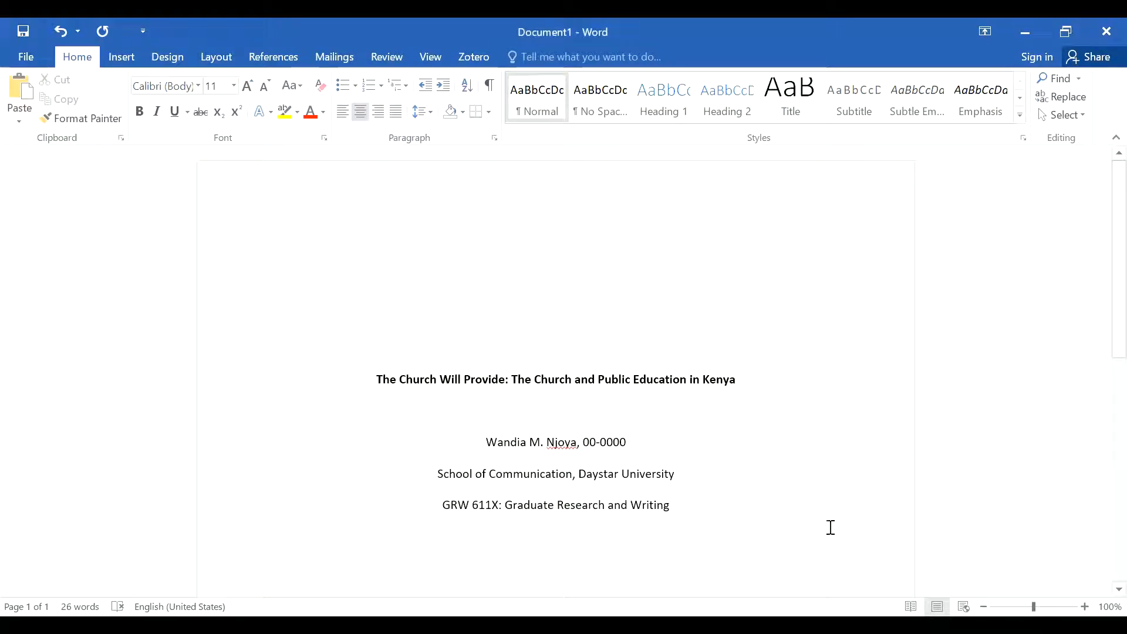
text(Prof. Wa)
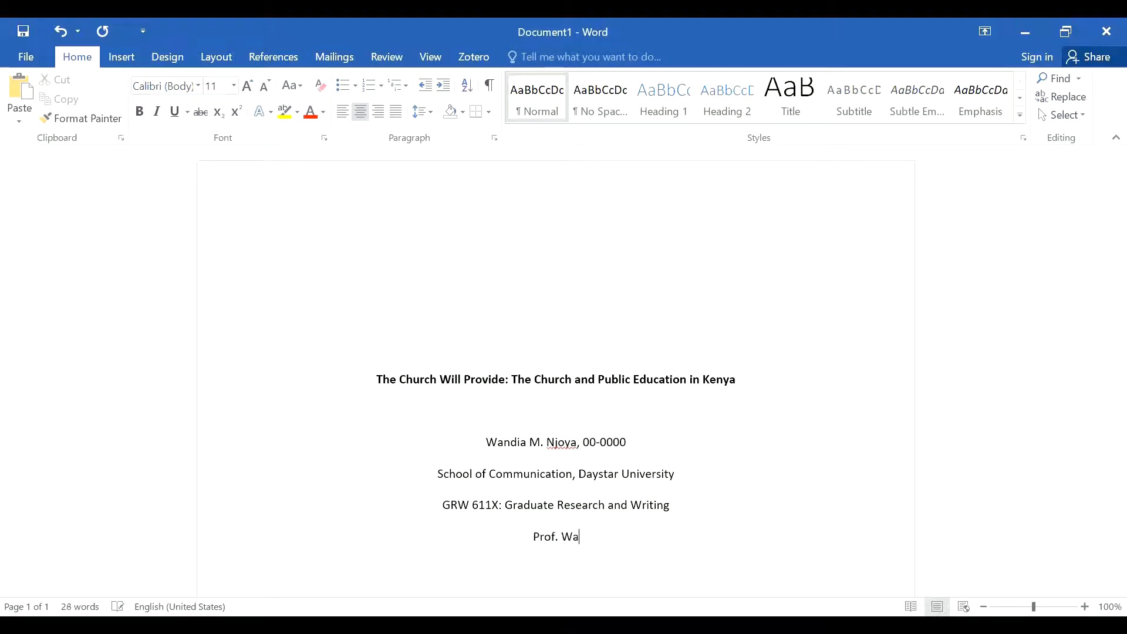
text(ndia Njoya)
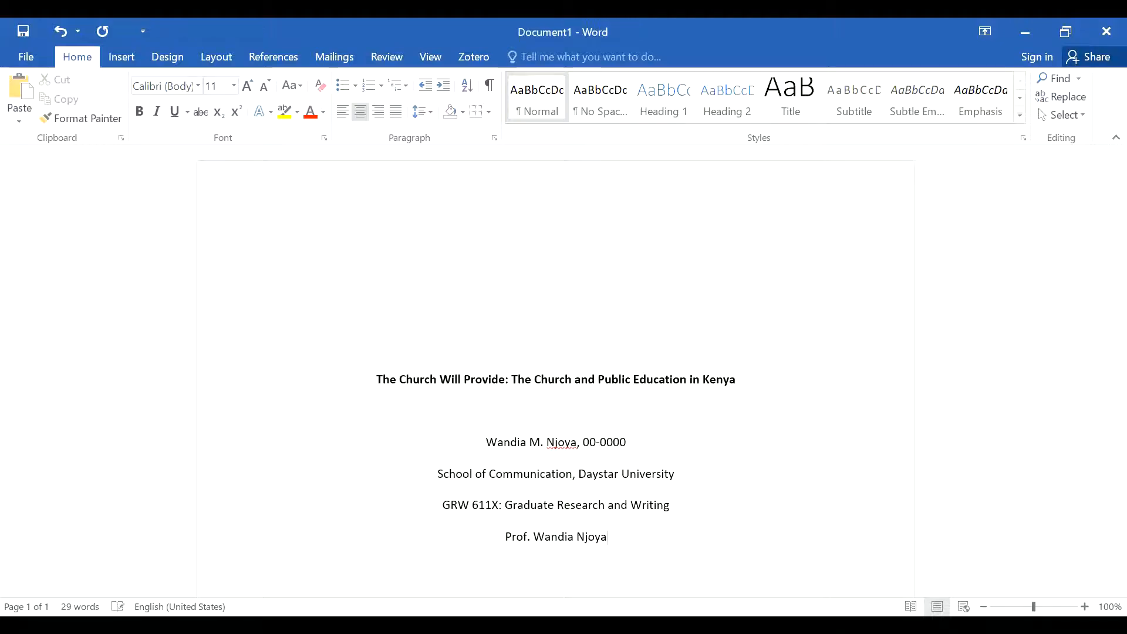
Step: Add the date line "August 17, 2022" below the instructor's line
key(Return)
text(August )
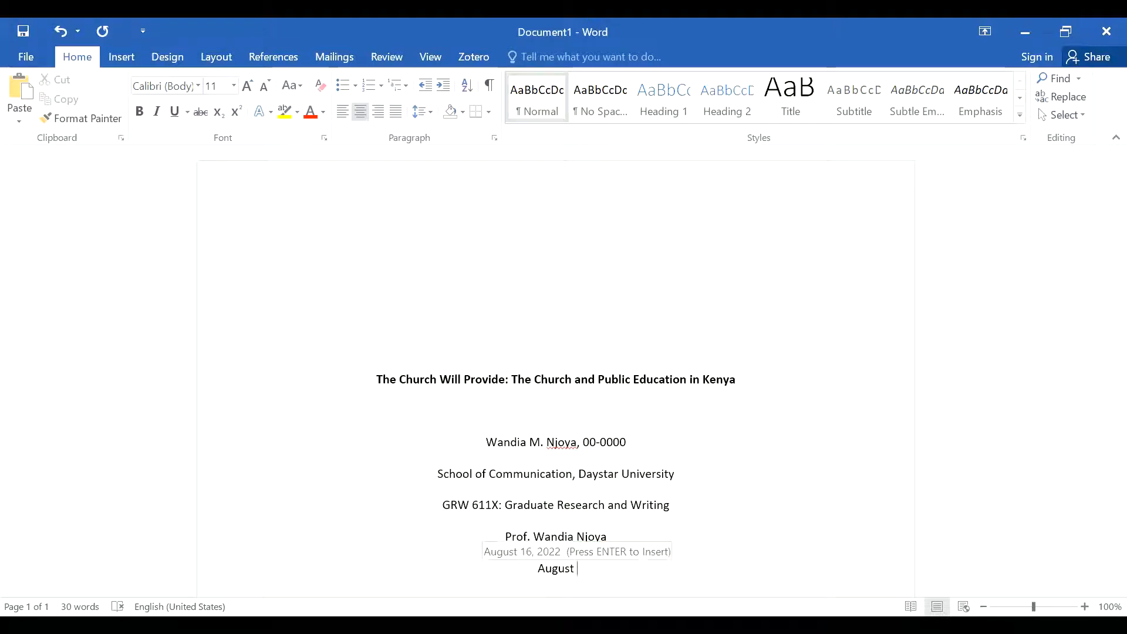
text(17, 202)
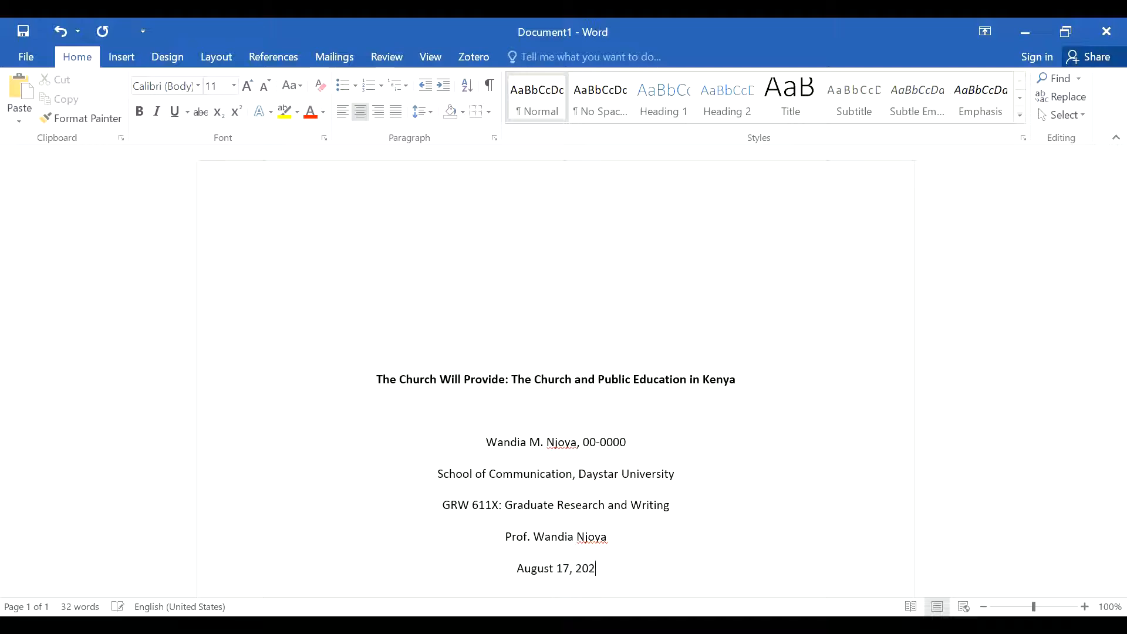
text(2)
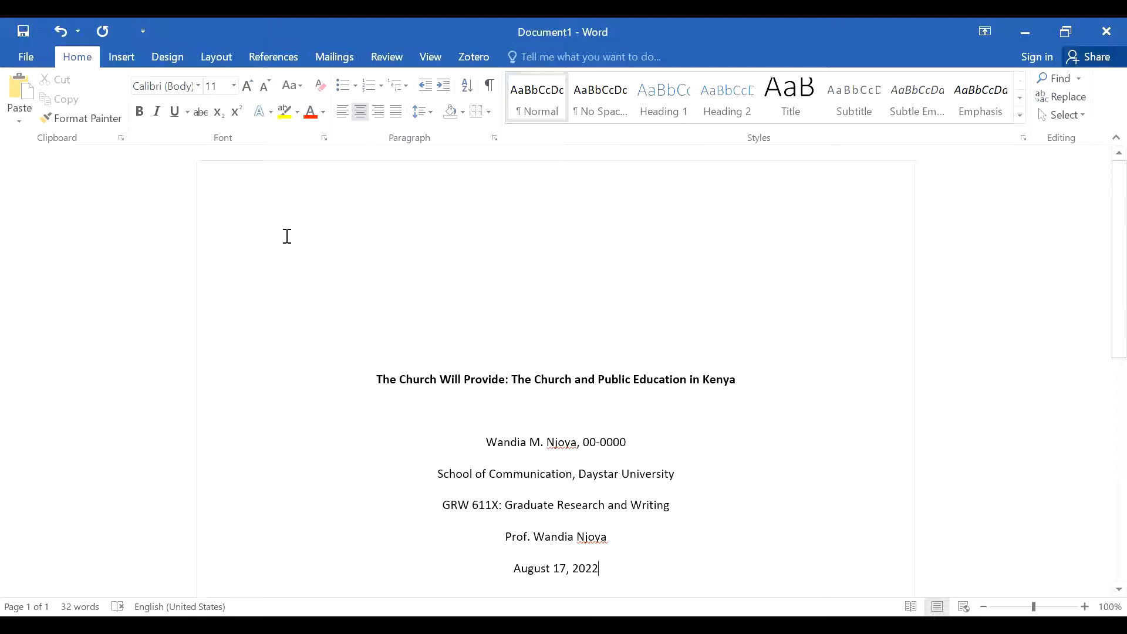
Step: Insert page numbers in the header's right corner using the Plain Number 3 style and return to the body text
click(132, 58)
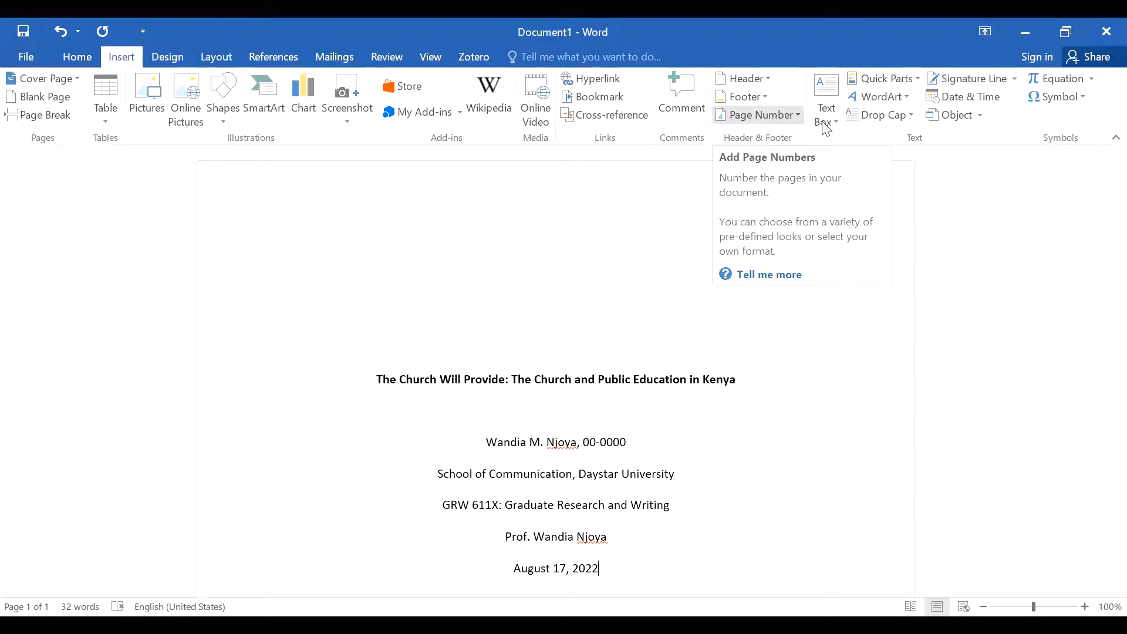
click(796, 115)
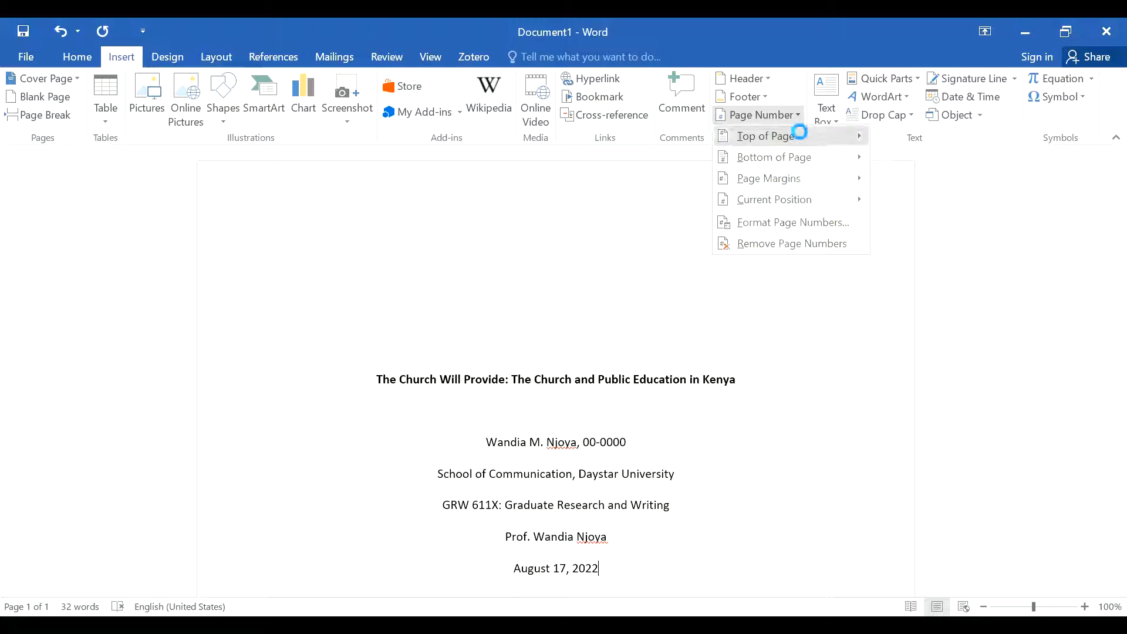
mouse_move(799, 135)
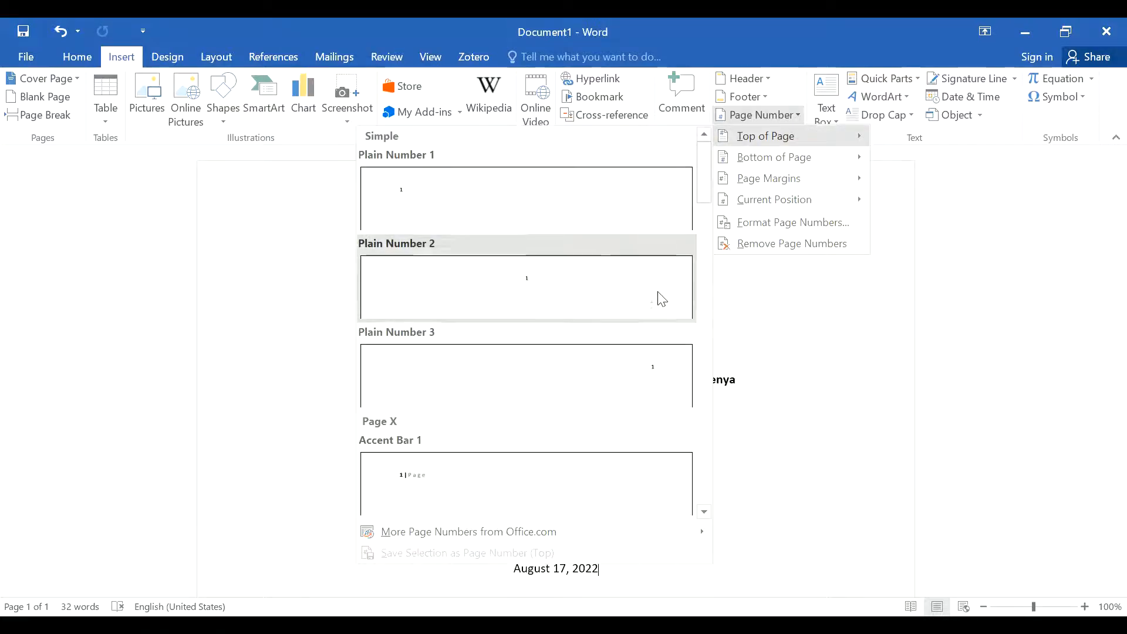
click(663, 387)
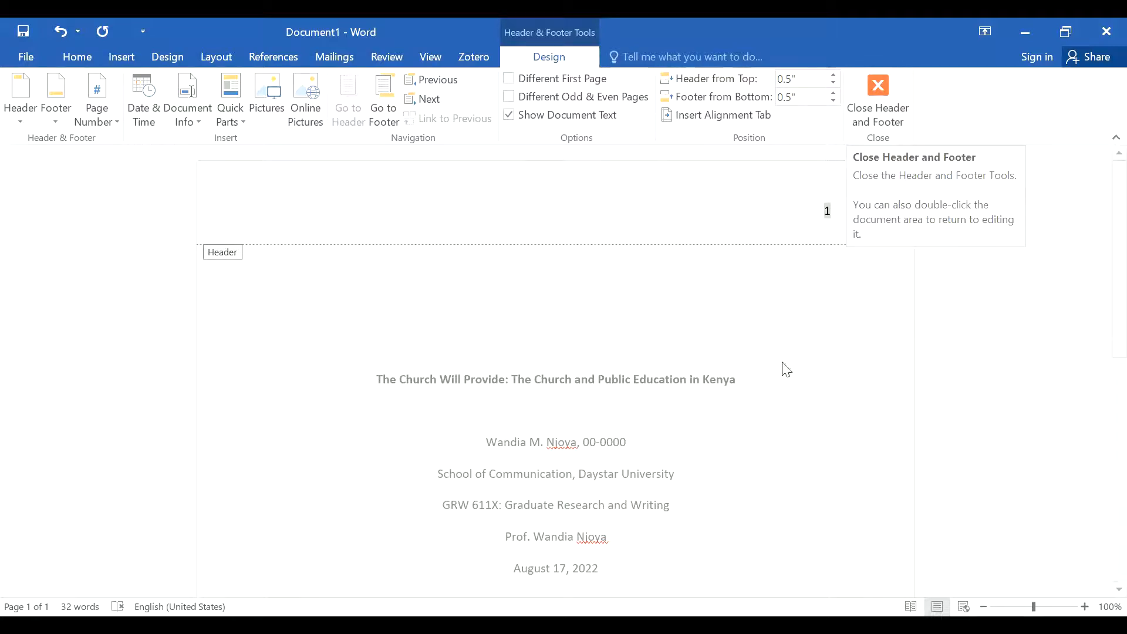
double_click(809, 389)
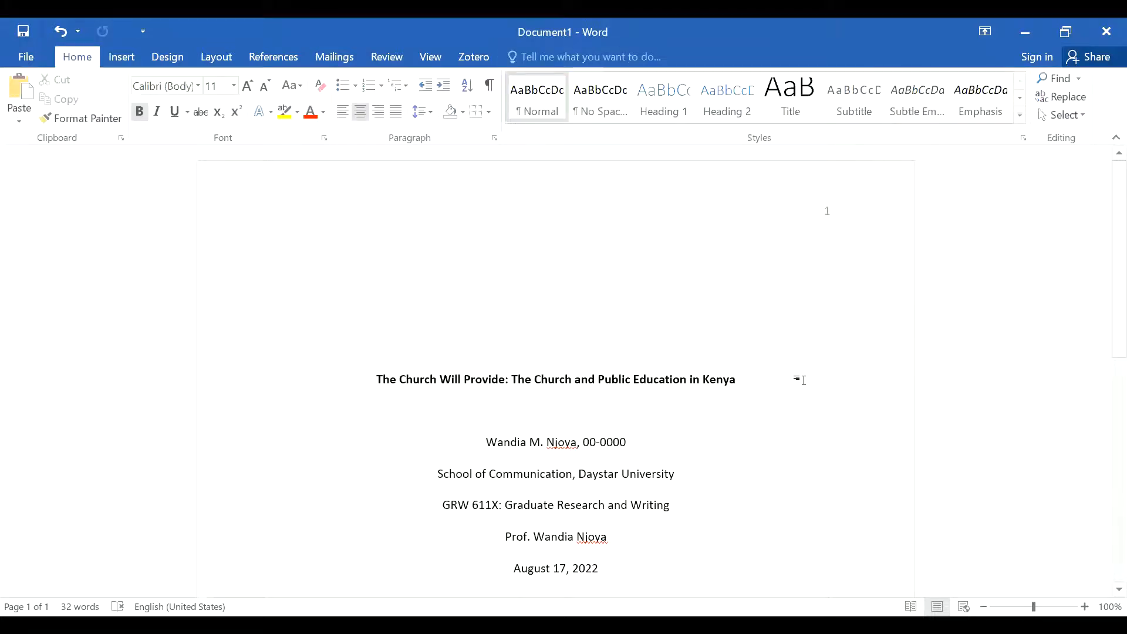
Step: Insert a page break on a new line after the date to begin page 2
scroll(805, 380, down, 3)
scroll(806, 382, down, 1)
scroll(806, 382, up, 2)
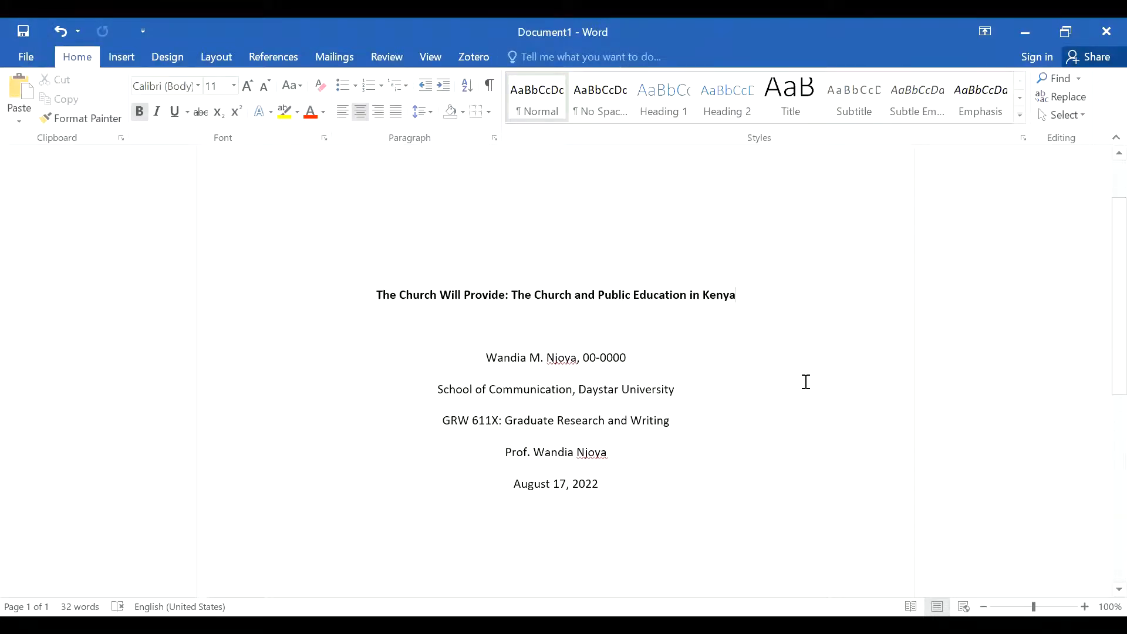
scroll(806, 382, down, 1)
click(595, 475)
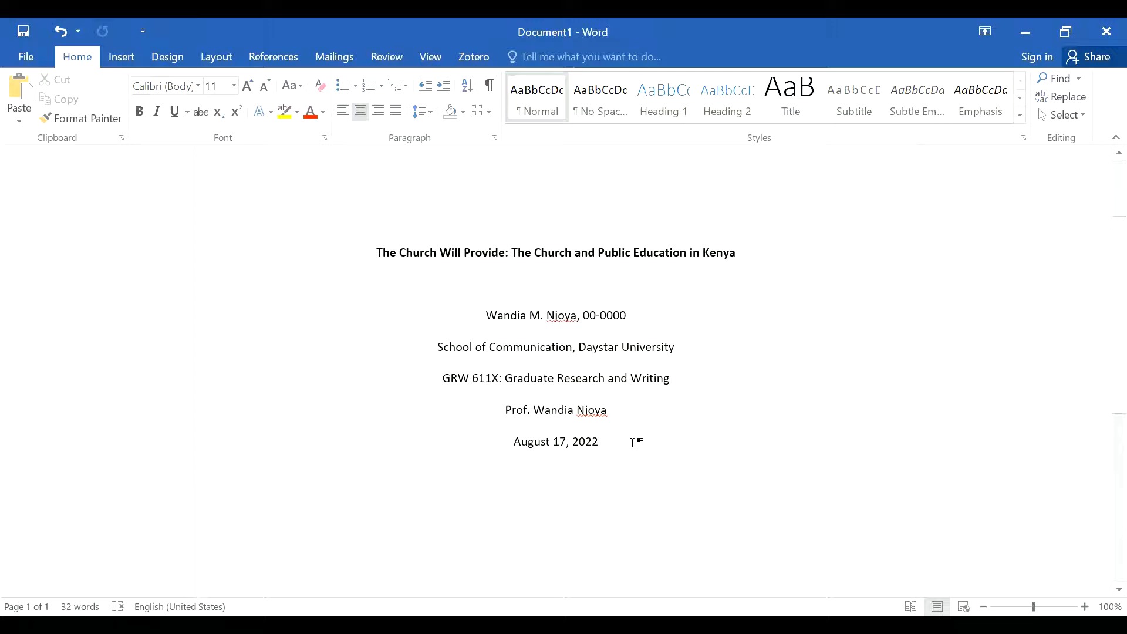
key(Return)
click(195, 47)
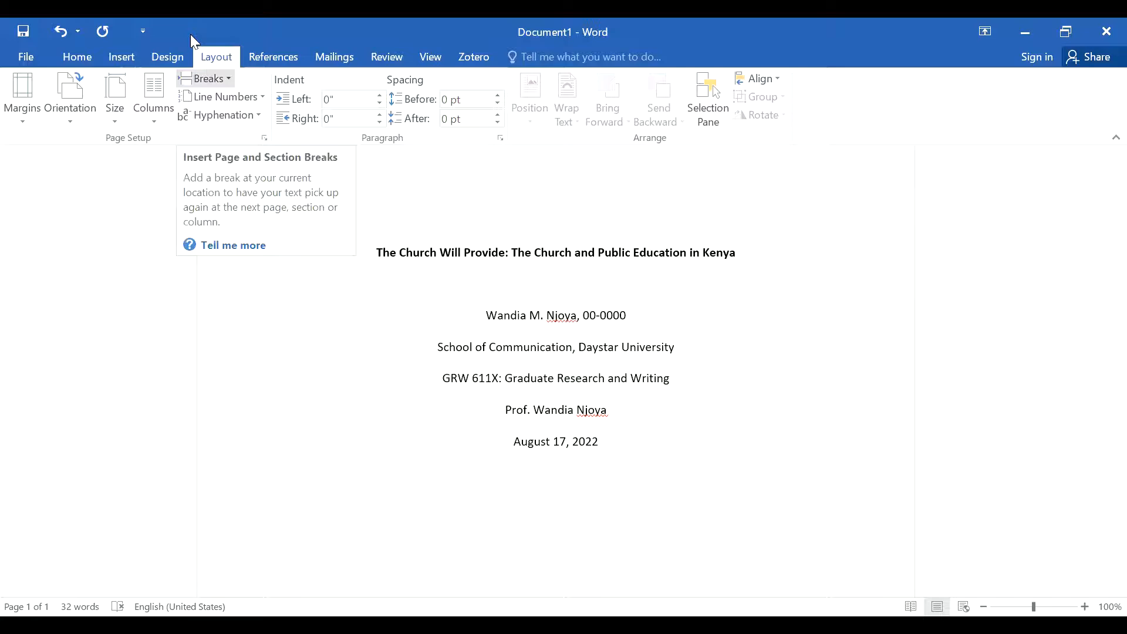
click(206, 78)
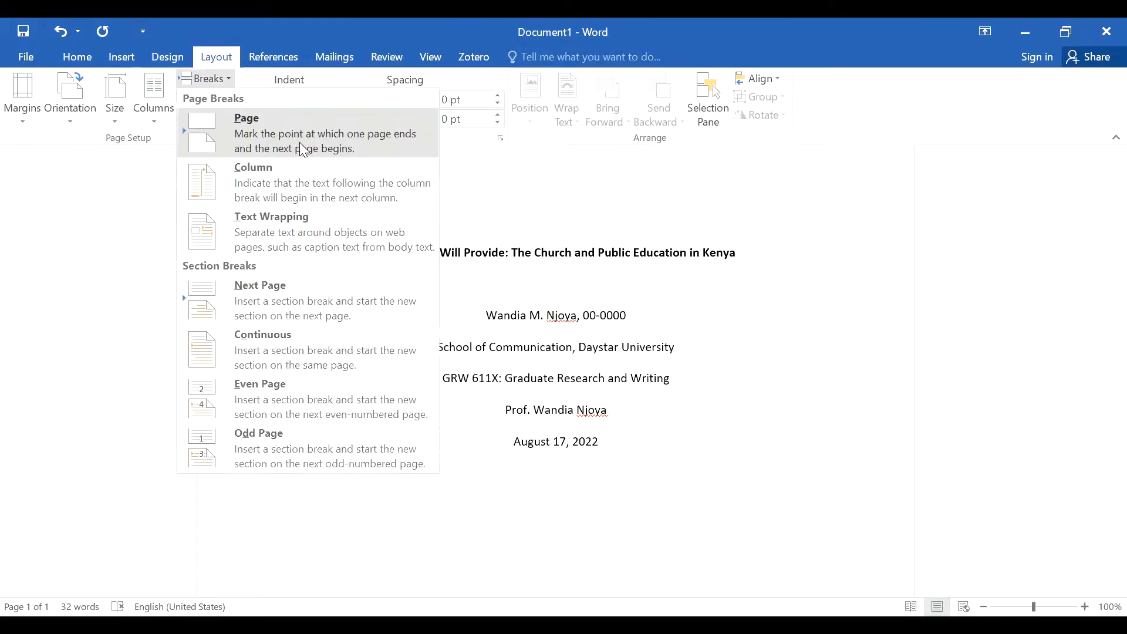
click(300, 142)
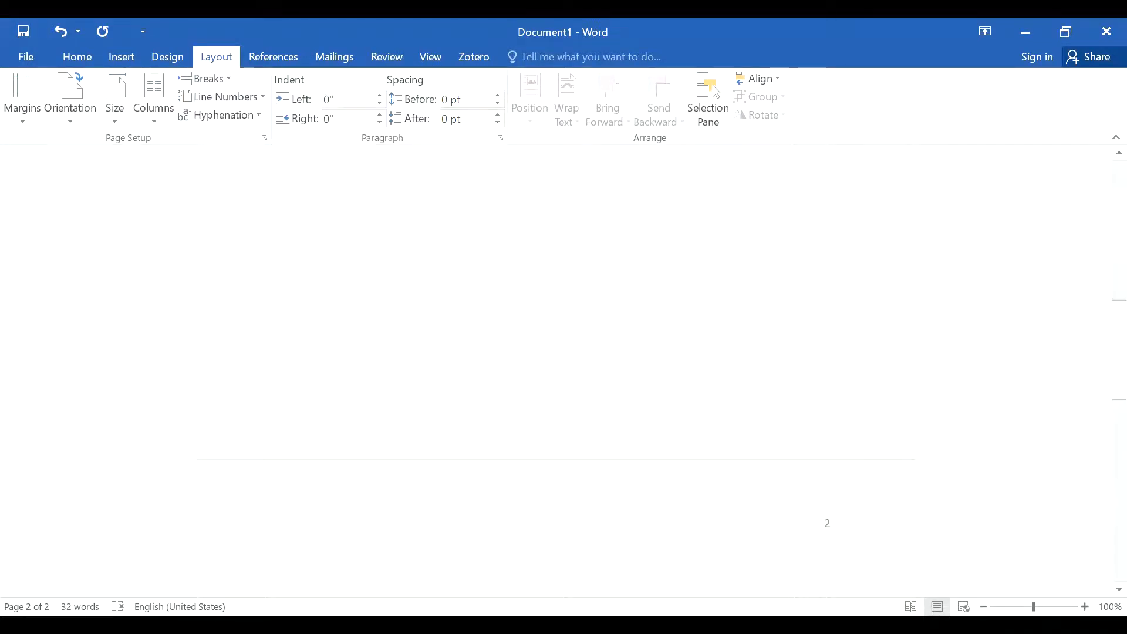
scroll(914, 437, down, 3)
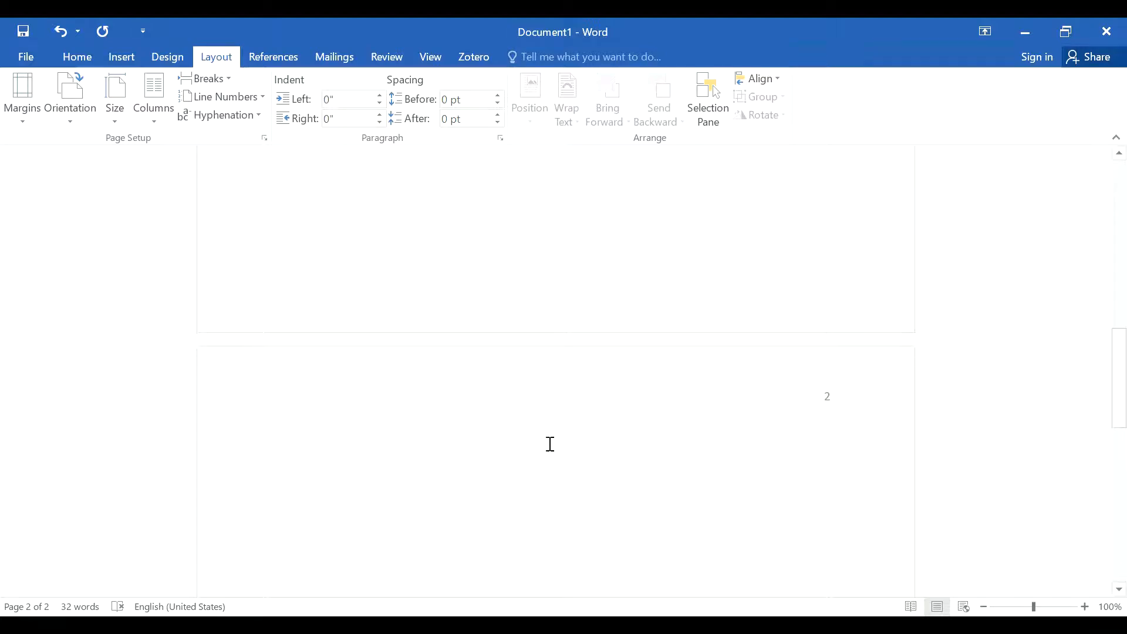
Step: Copy the bold paper title from the title page and paste it on the first line of page 2
click(81, 57)
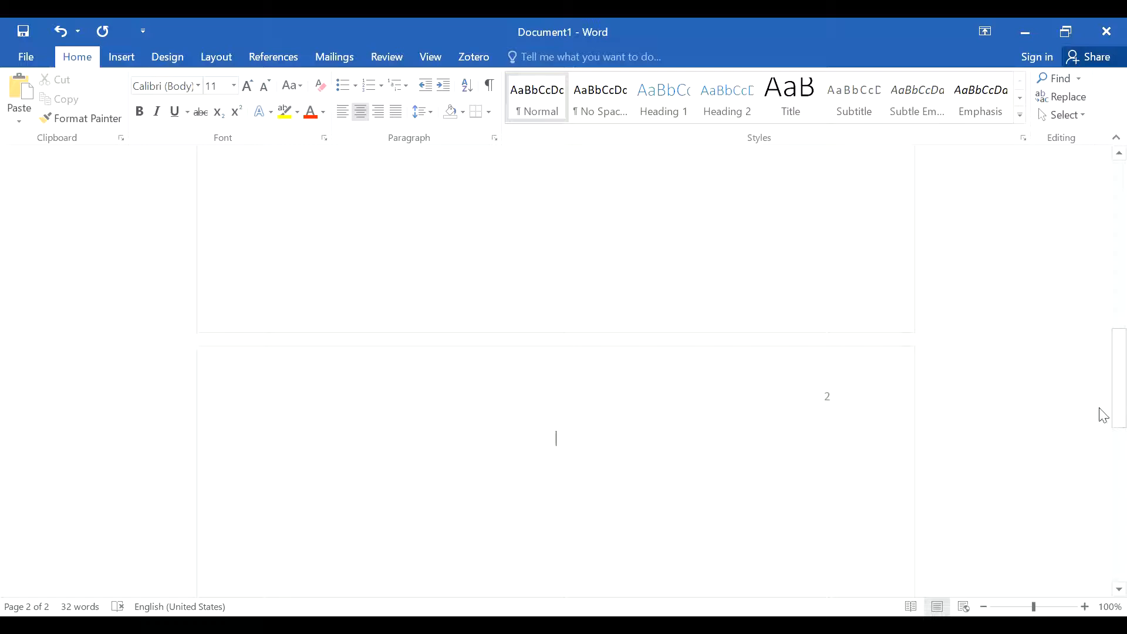
drag(1103, 410, 1100, 262)
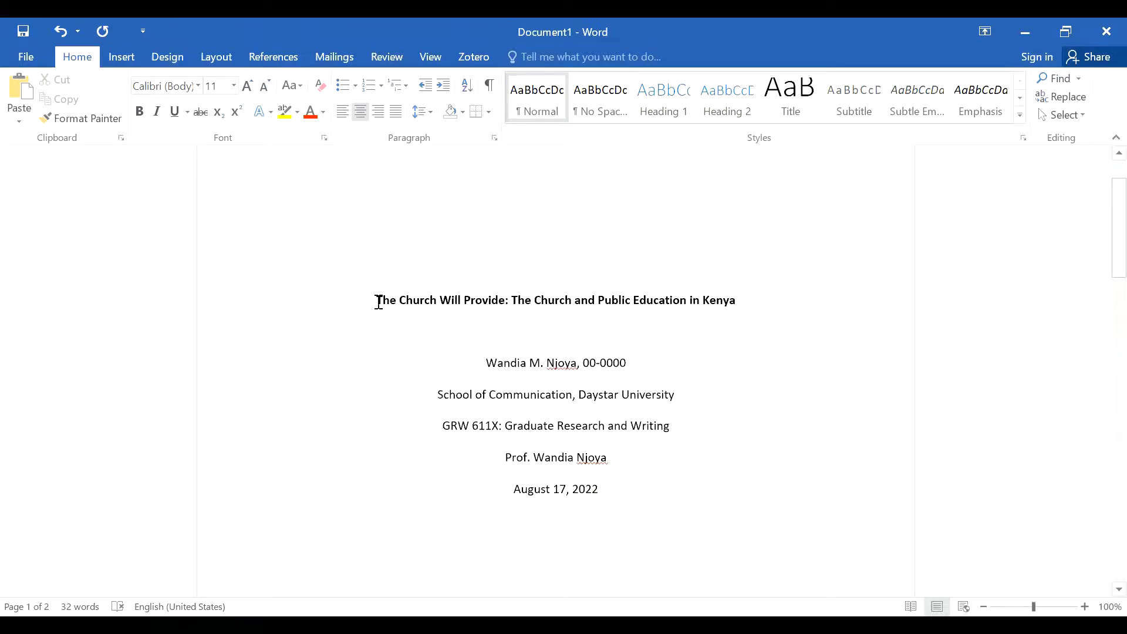
drag(378, 299, 736, 317)
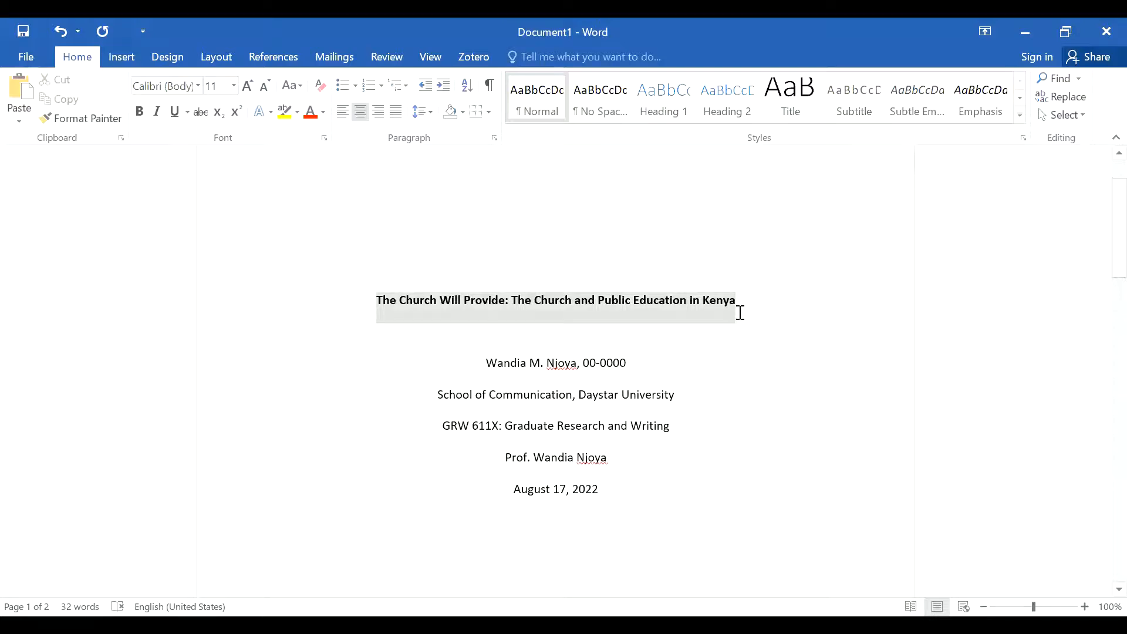
right_click(706, 306)
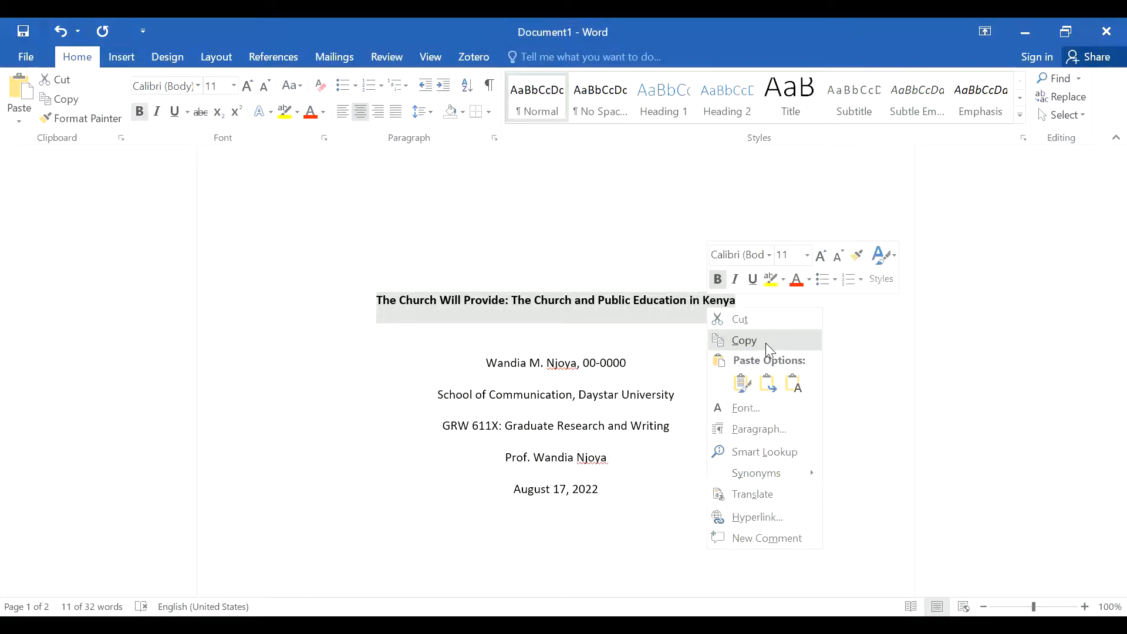
click(766, 345)
drag(1104, 251, 1104, 415)
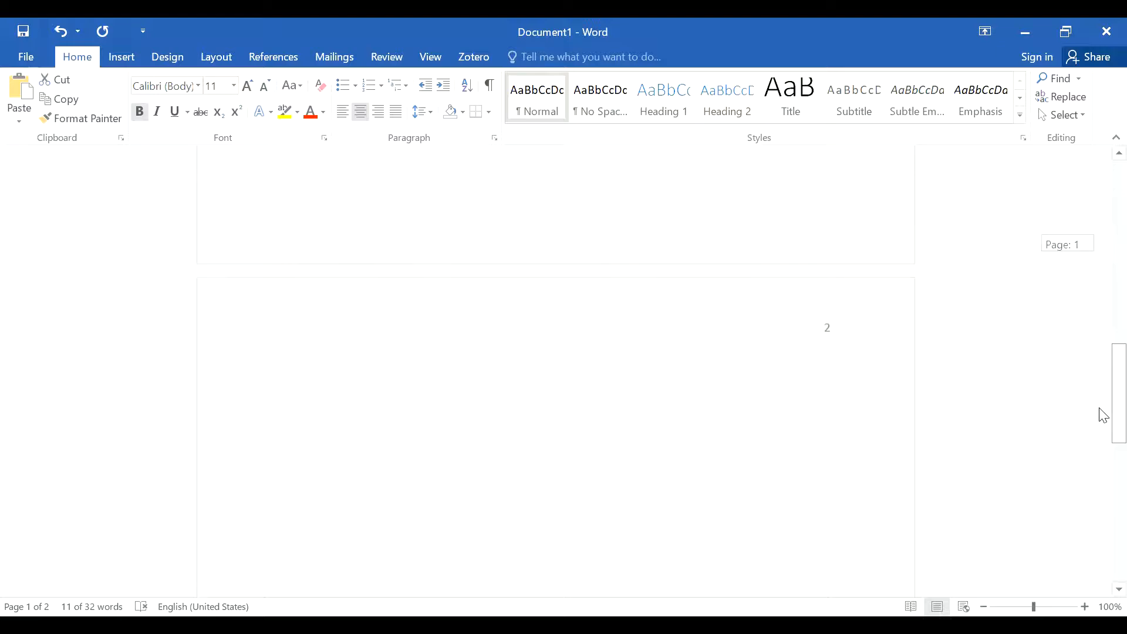
click(530, 369)
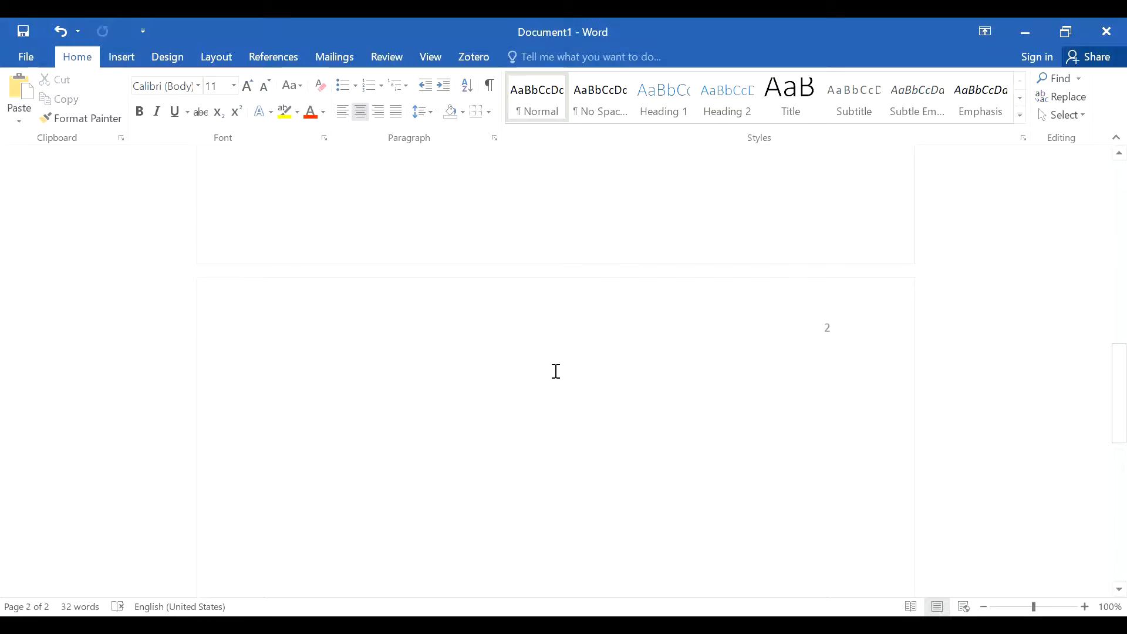
right_click(556, 371)
click(590, 448)
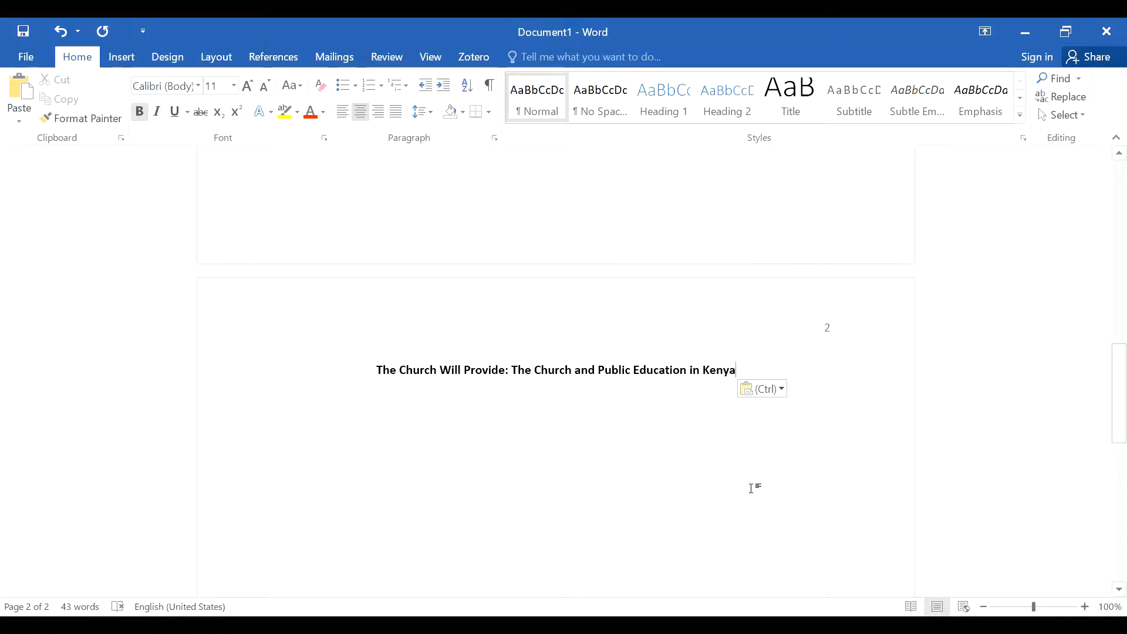
Step: Start a left-aligned paragraph below the page 2 title and give it a 0.5" first-line indent
key(Return)
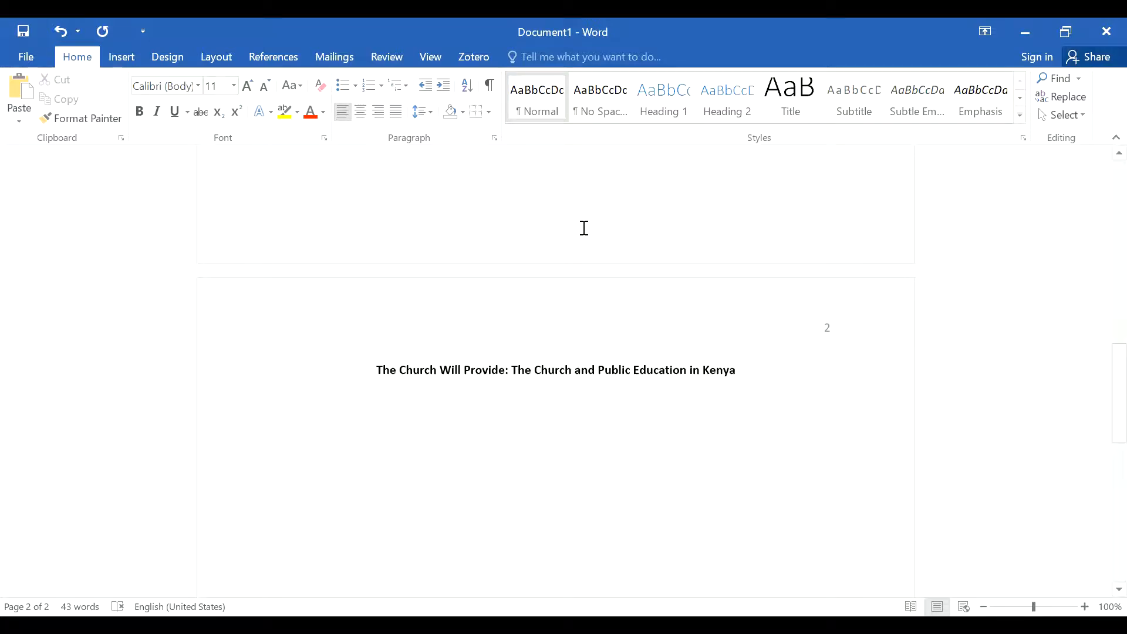
click(496, 141)
click(664, 249)
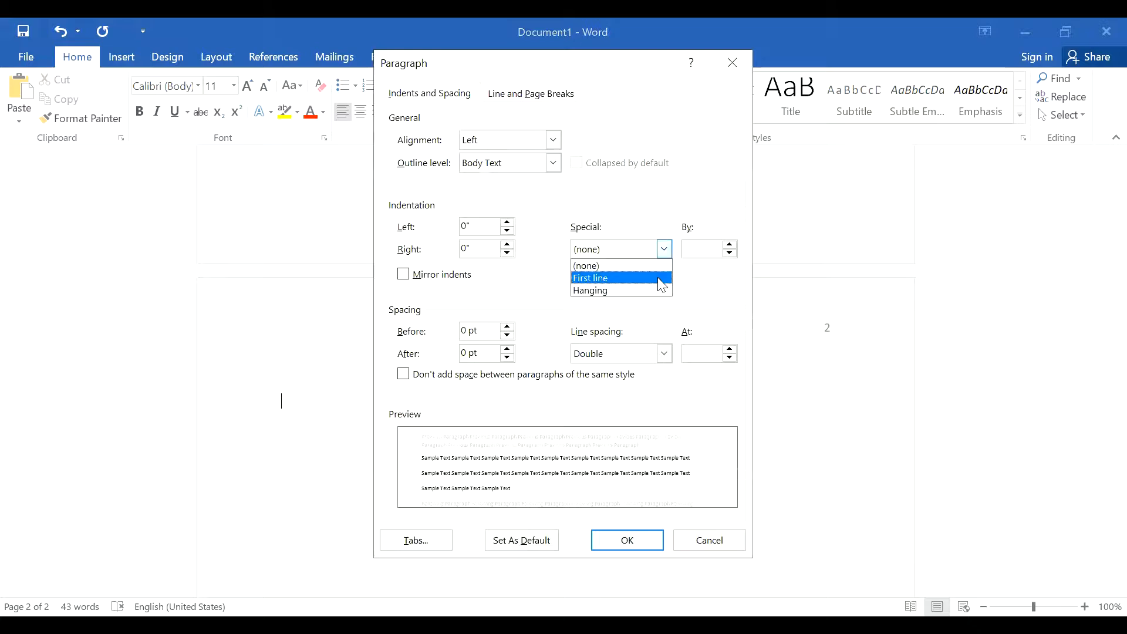
click(668, 278)
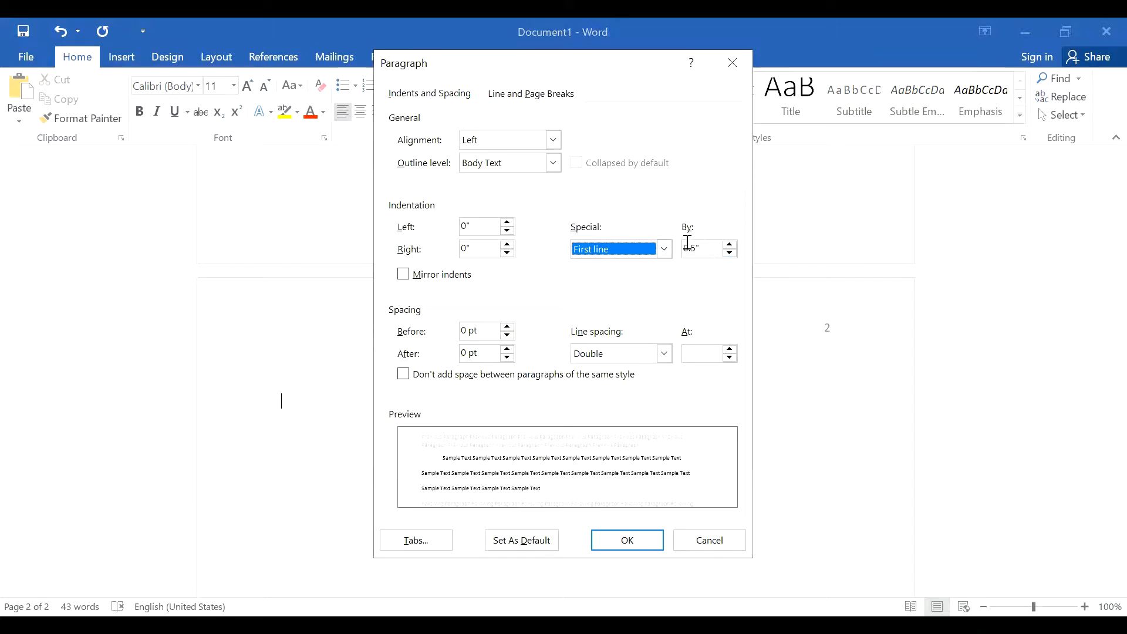
click(651, 547)
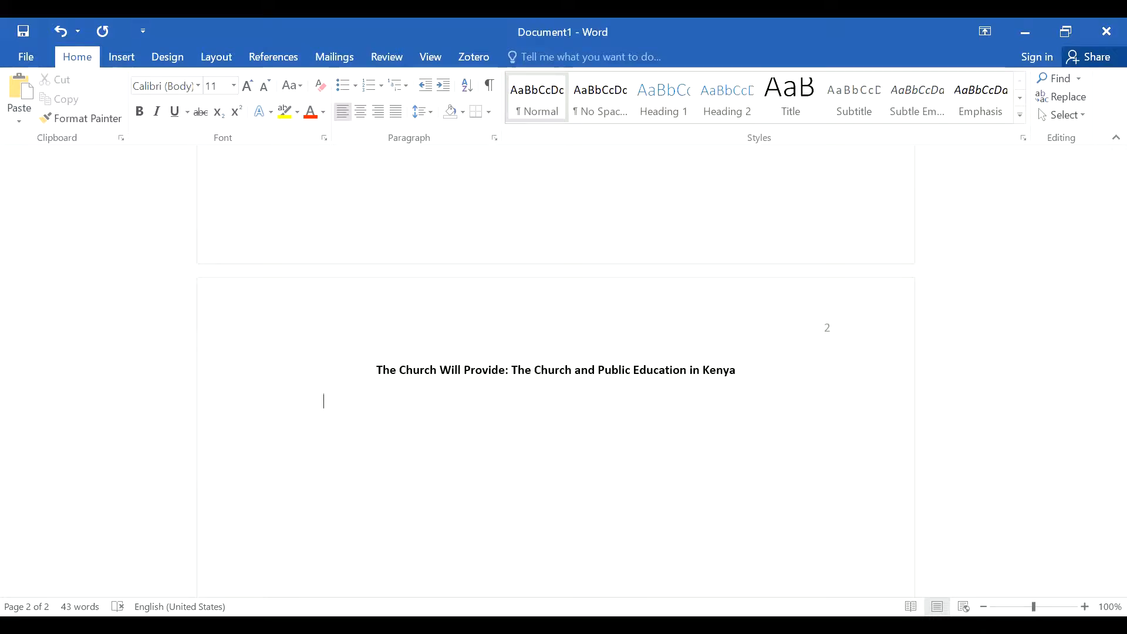
Step: Paste the copied essay text below the page 2 title with its source formatting and check it through to its end
right_click(394, 412)
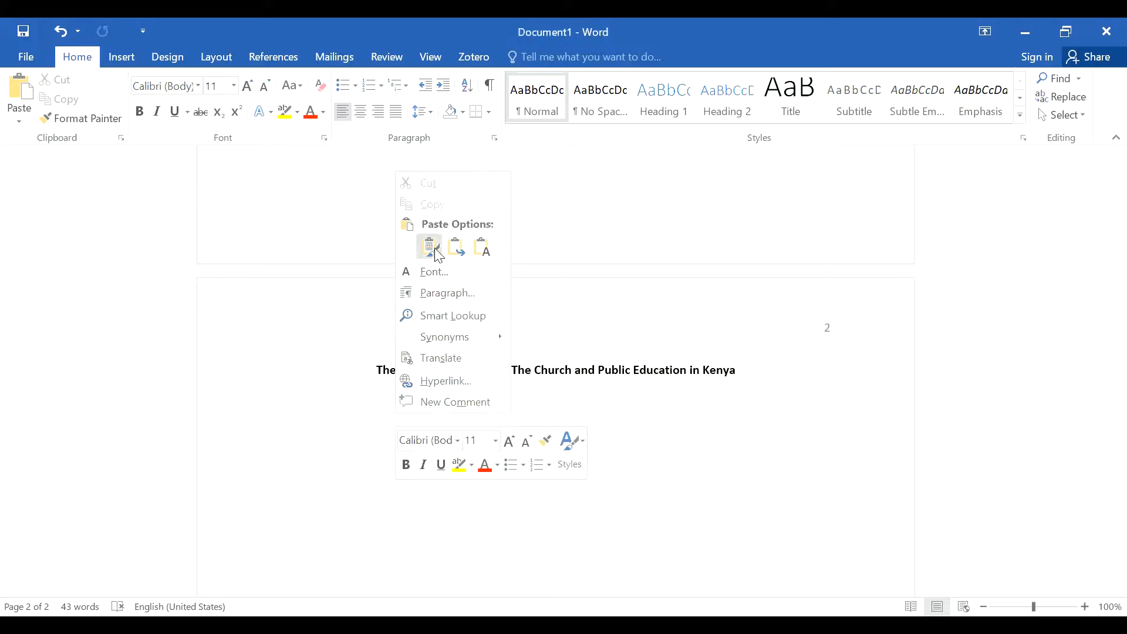
key(k)
scroll(740, 468, up, 3)
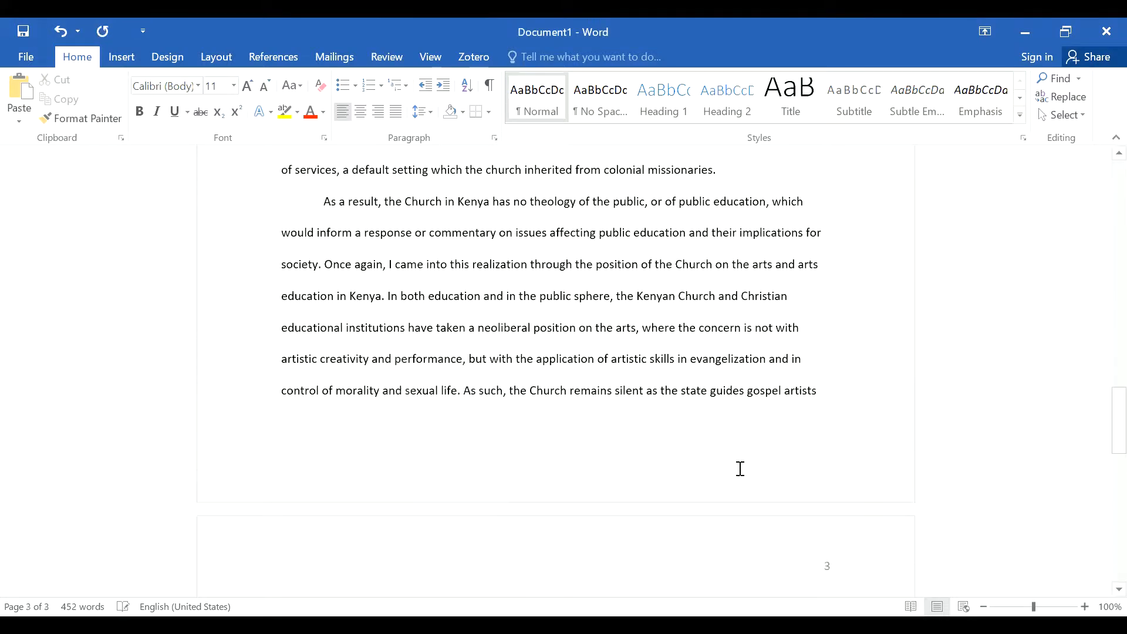
scroll(720, 424, up, 6)
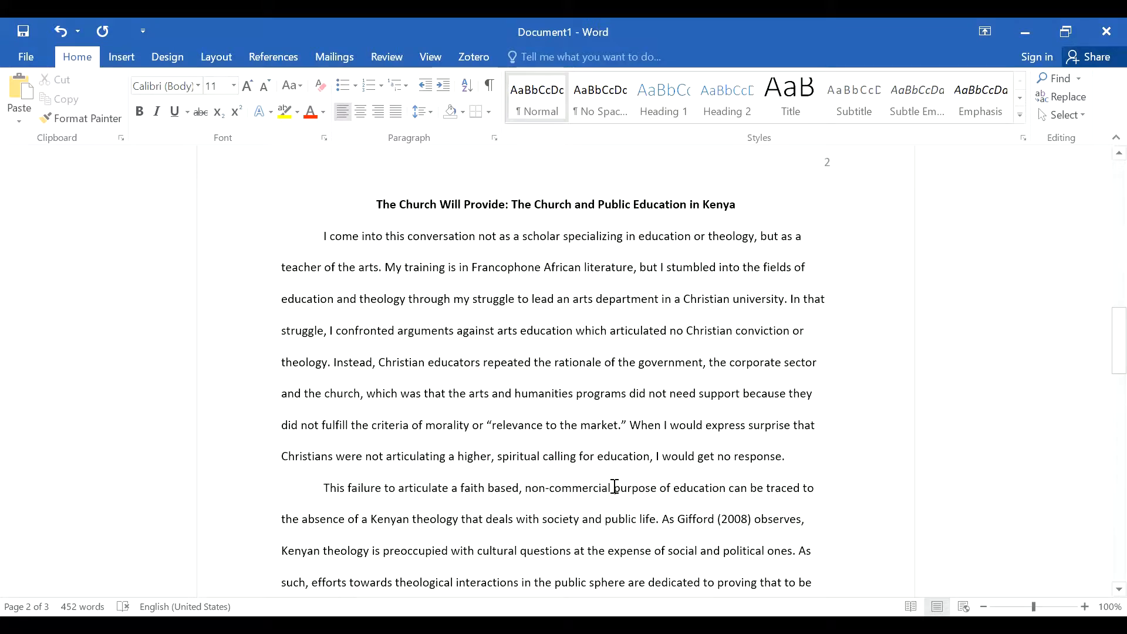
scroll(614, 483, down, 4)
scroll(614, 482, down, 10)
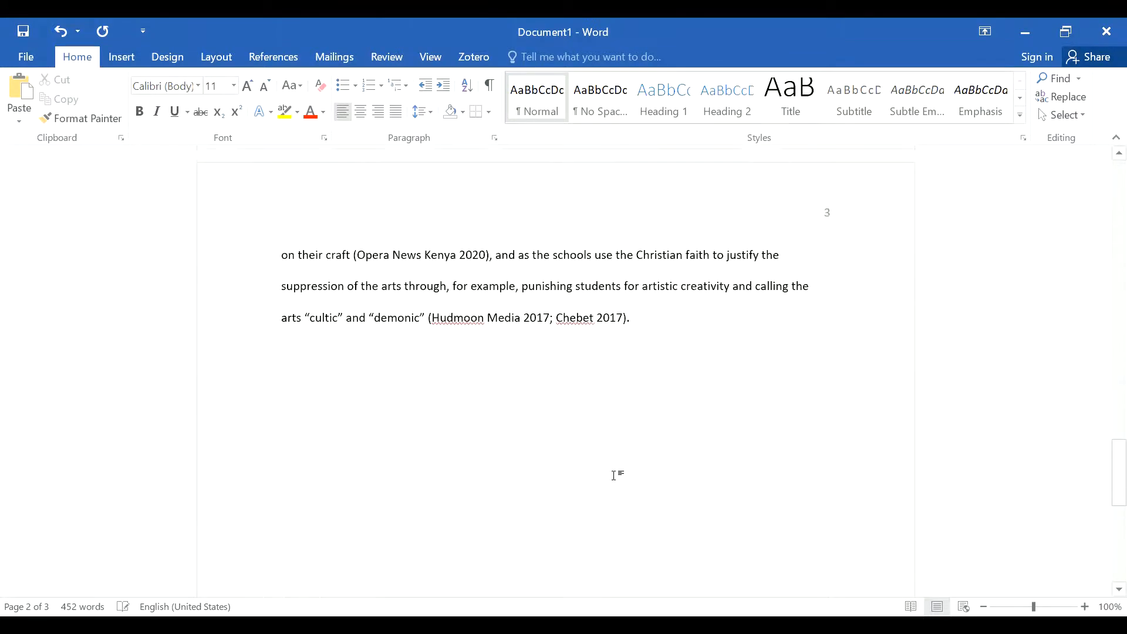
key(ctrl+v)
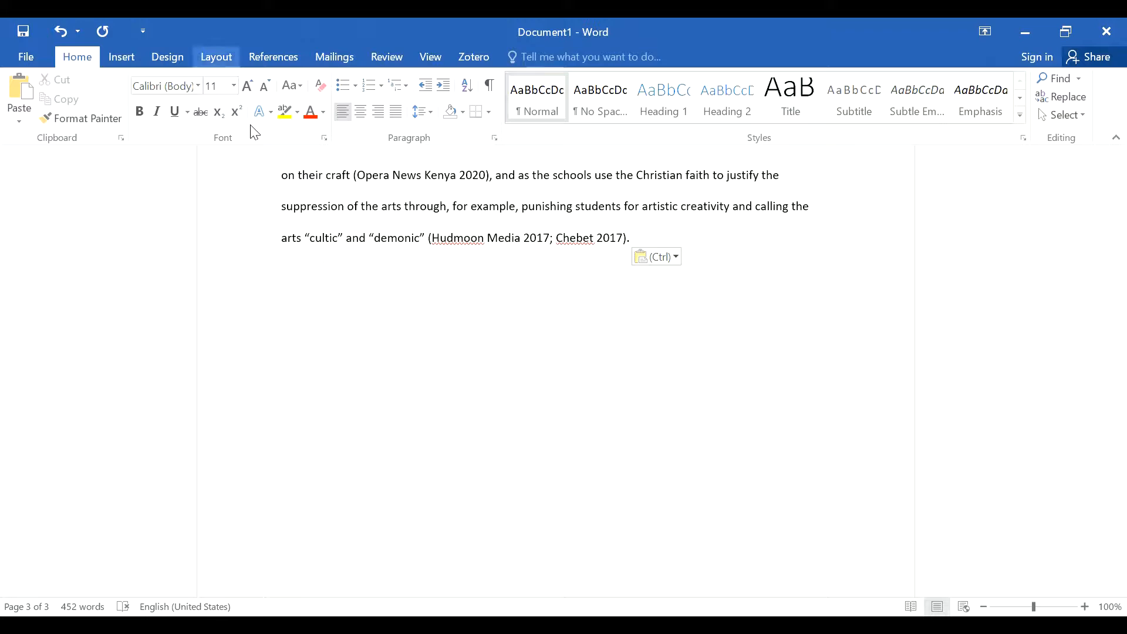
Step: Insert a page break after the last paragraph of the essay to begin page 4
click(216, 57)
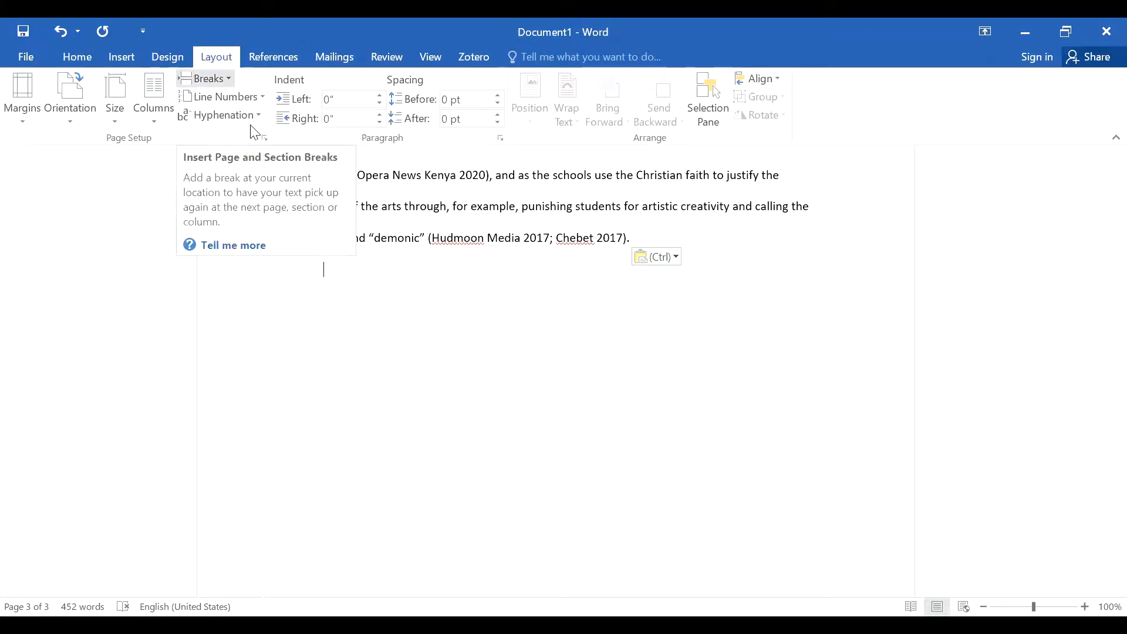
click(206, 78)
click(254, 142)
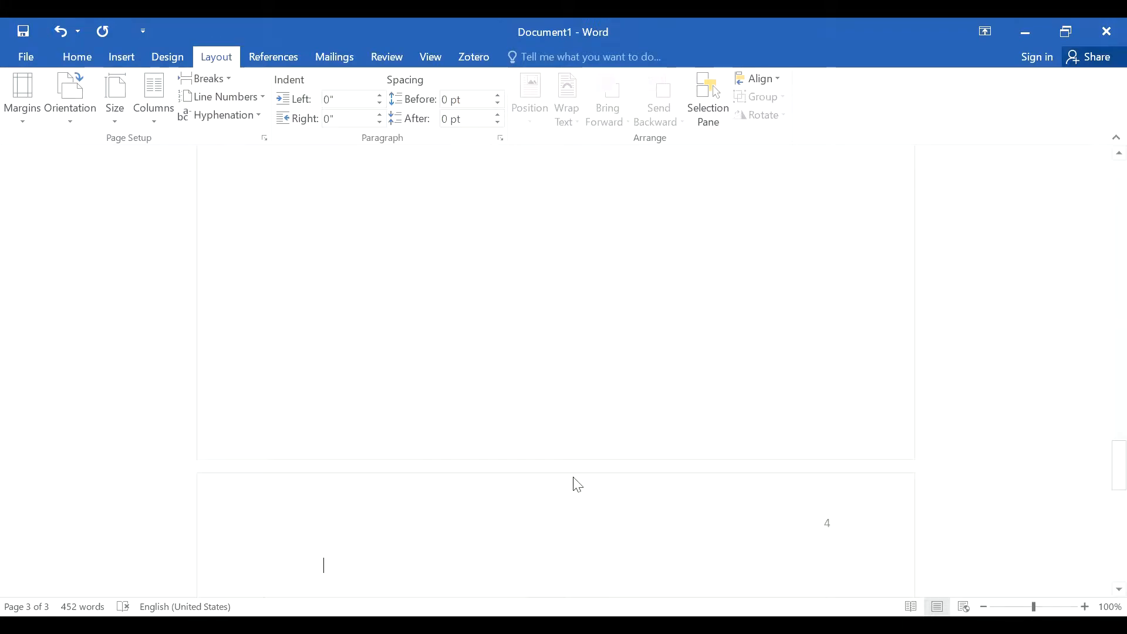
Step: Remove the first-line indent from the empty paragraph at the start of page 4
click(91, 57)
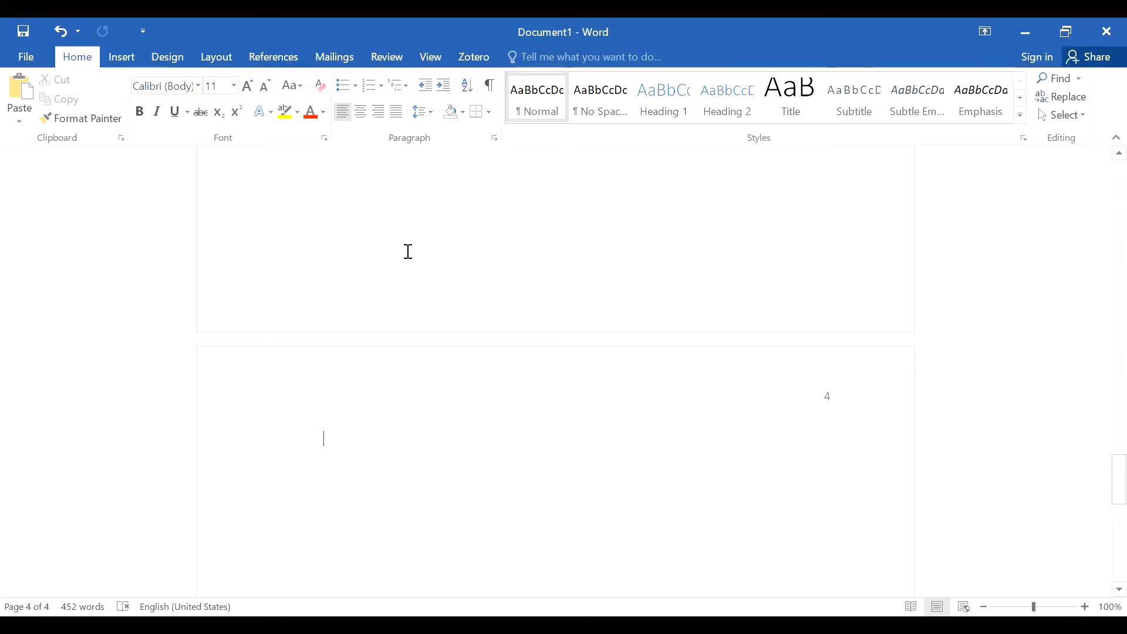
click(495, 139)
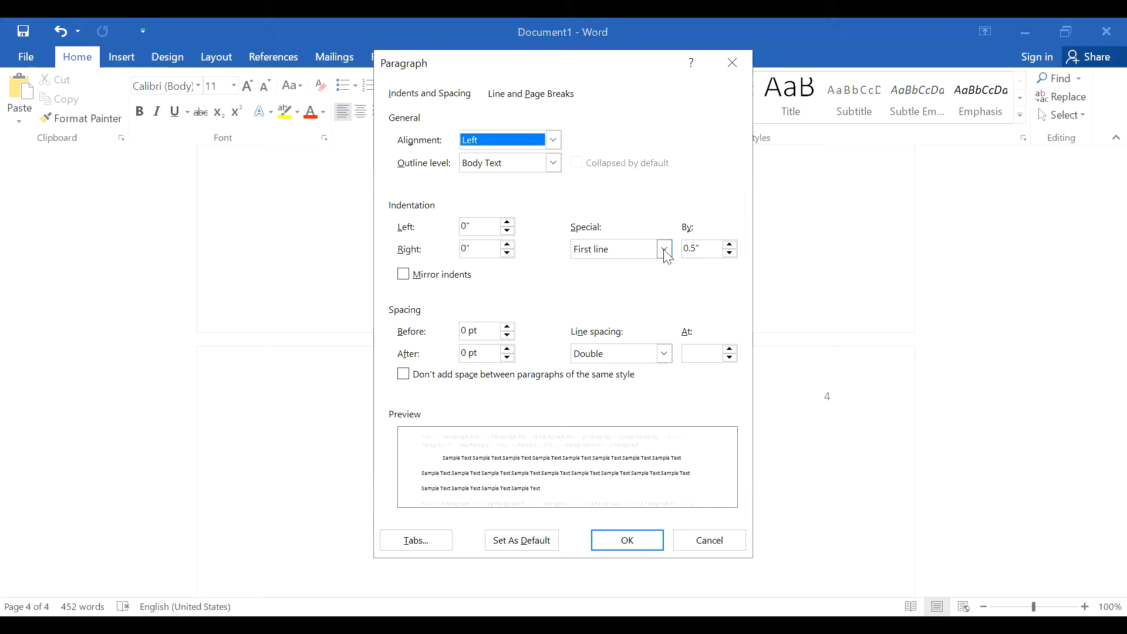
click(665, 250)
click(648, 267)
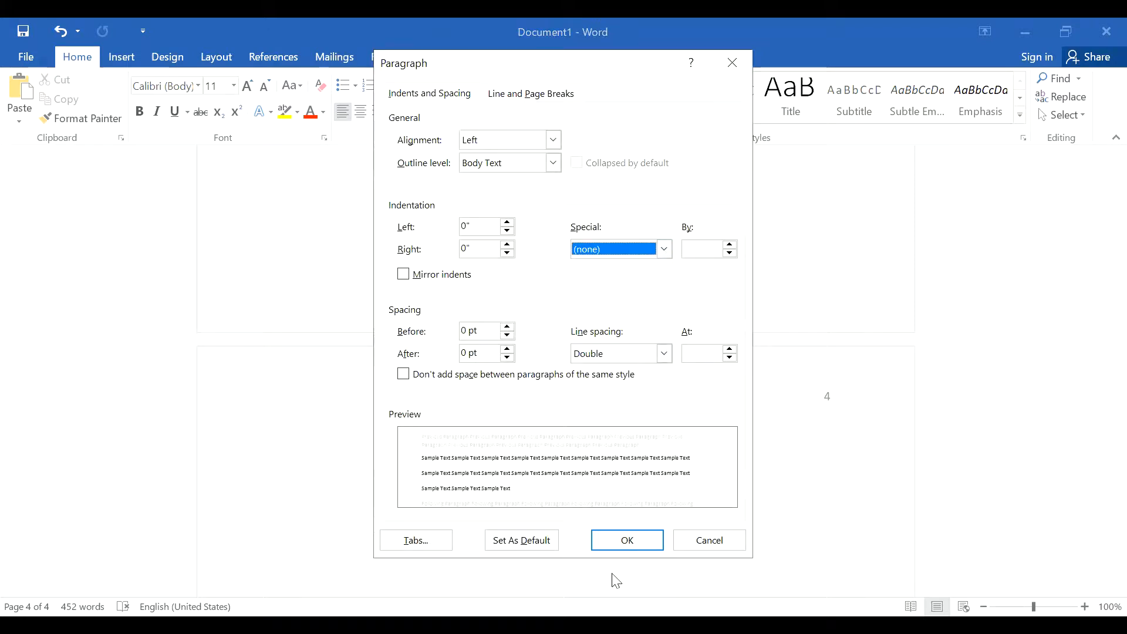
click(632, 542)
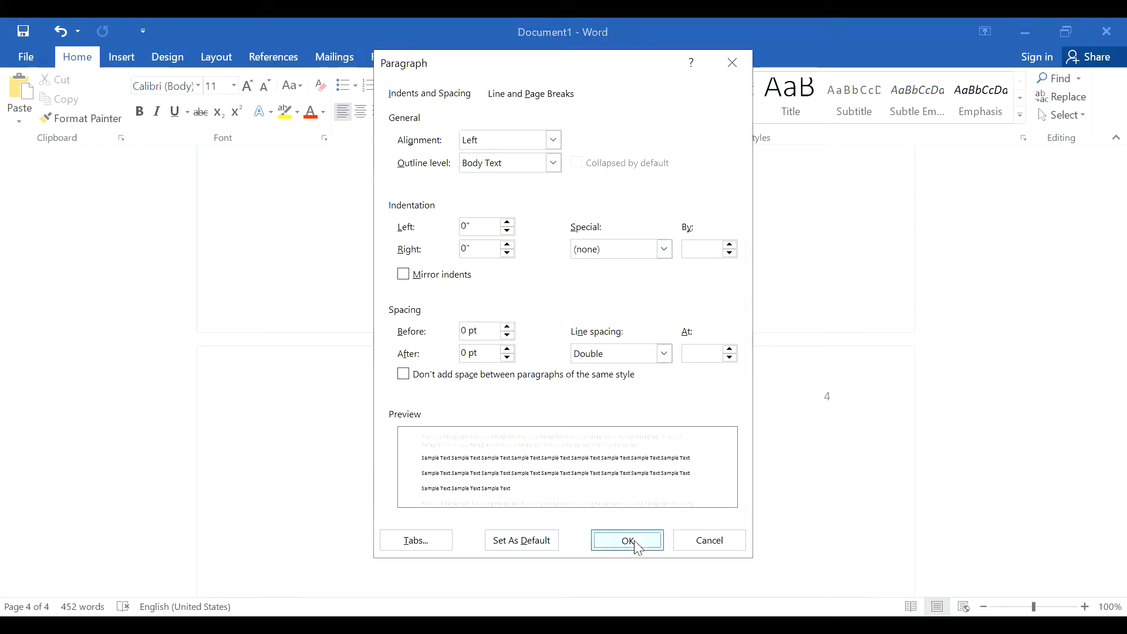
Step: Add a bold, centered heading "References" on the first line of page 4
click(143, 118)
key(ctrl+e)
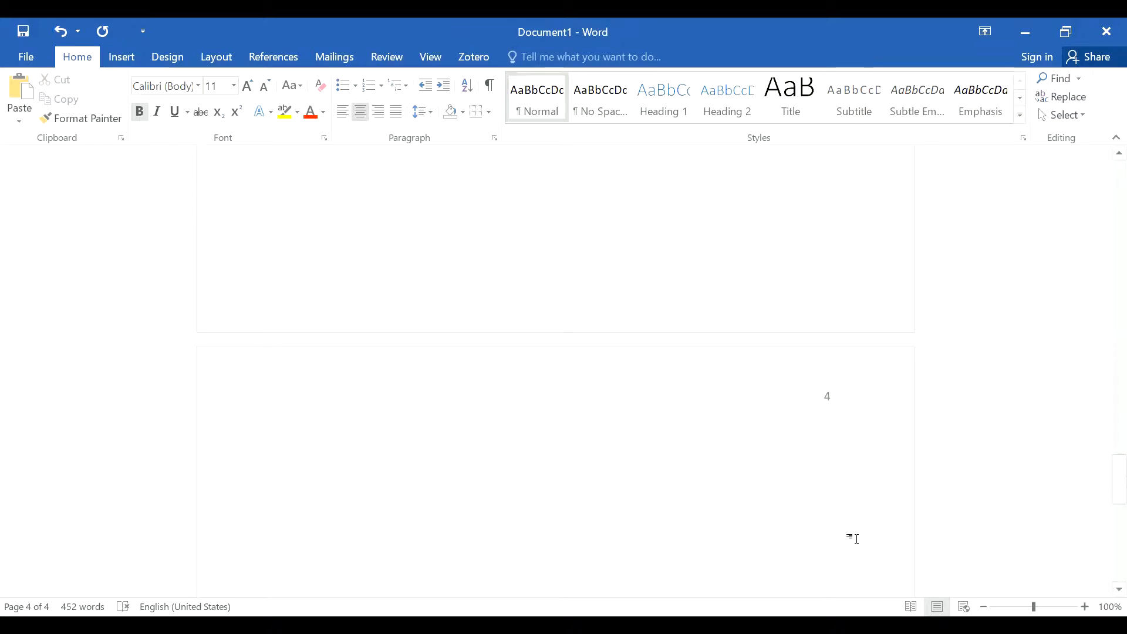
text(References)
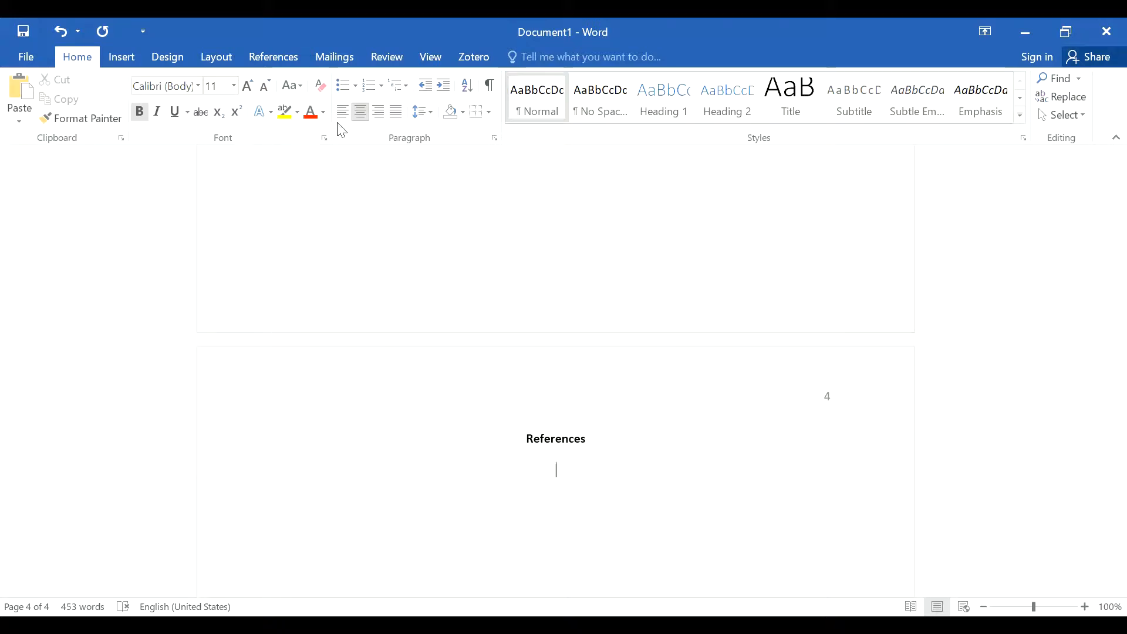
Step: Start a non-bold, left-aligned paragraph below the References heading and give it a 0.5" hanging indent
click(140, 112)
click(358, 120)
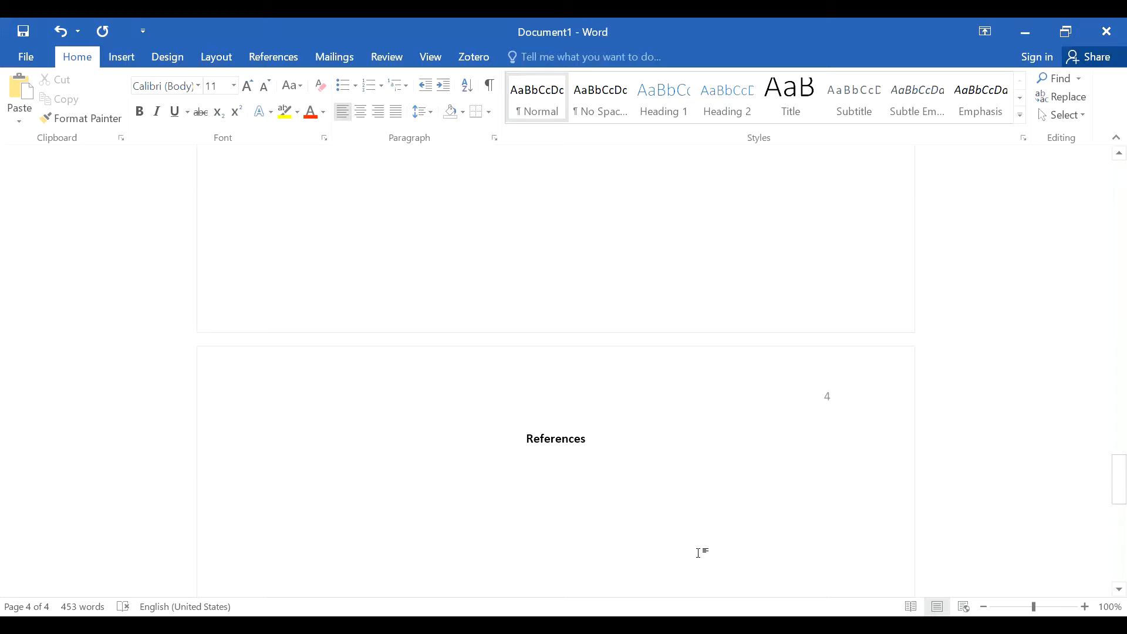
click(495, 140)
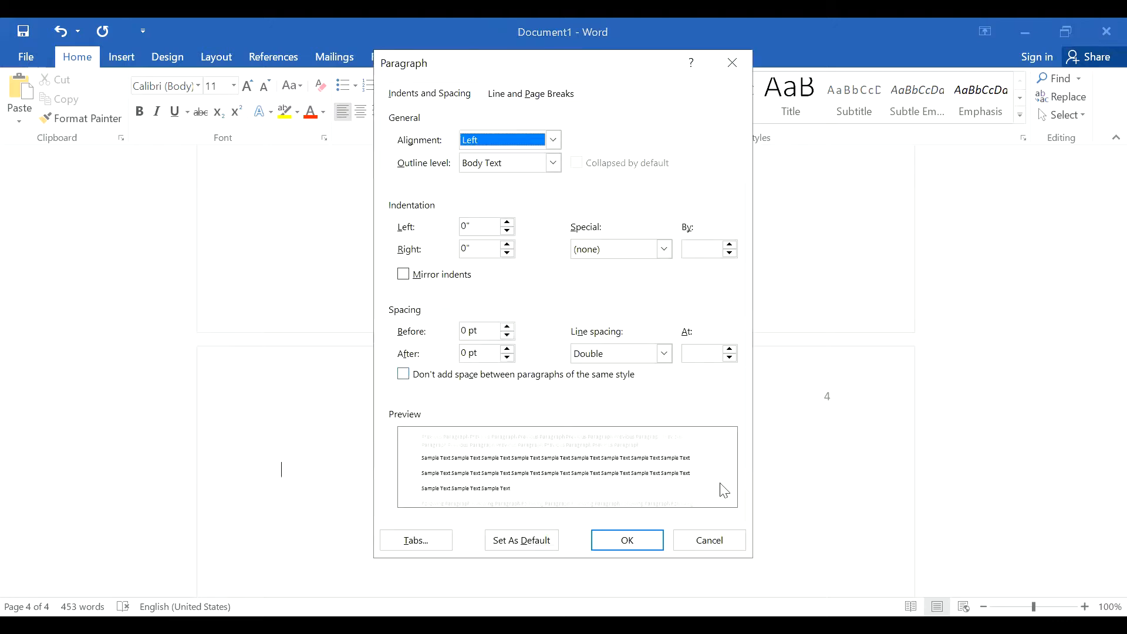
click(665, 250)
click(642, 291)
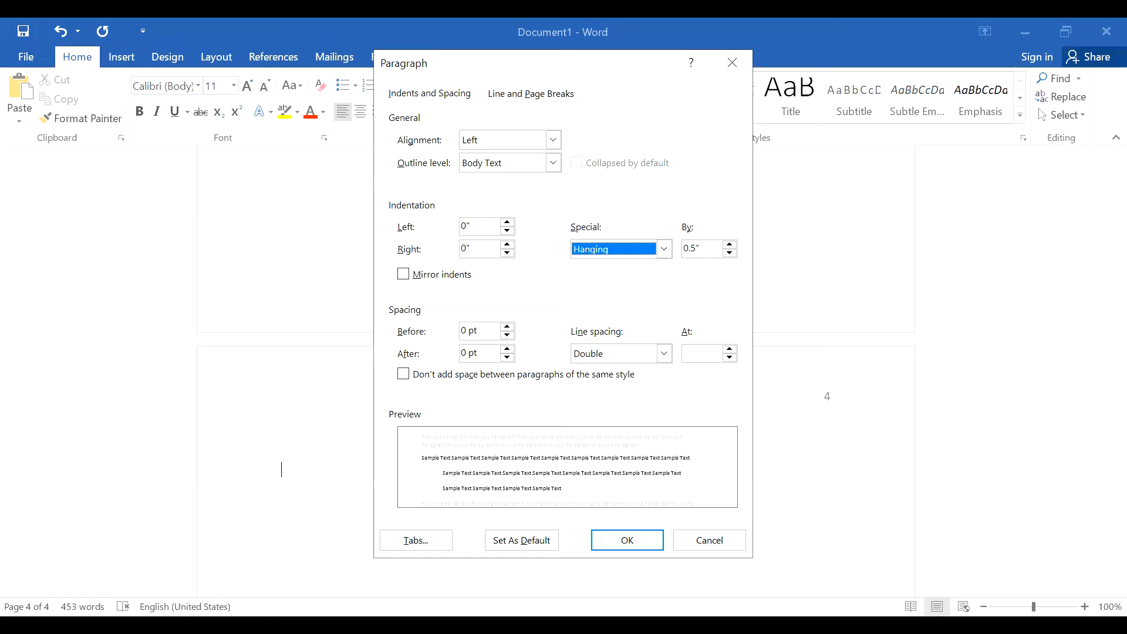
click(644, 548)
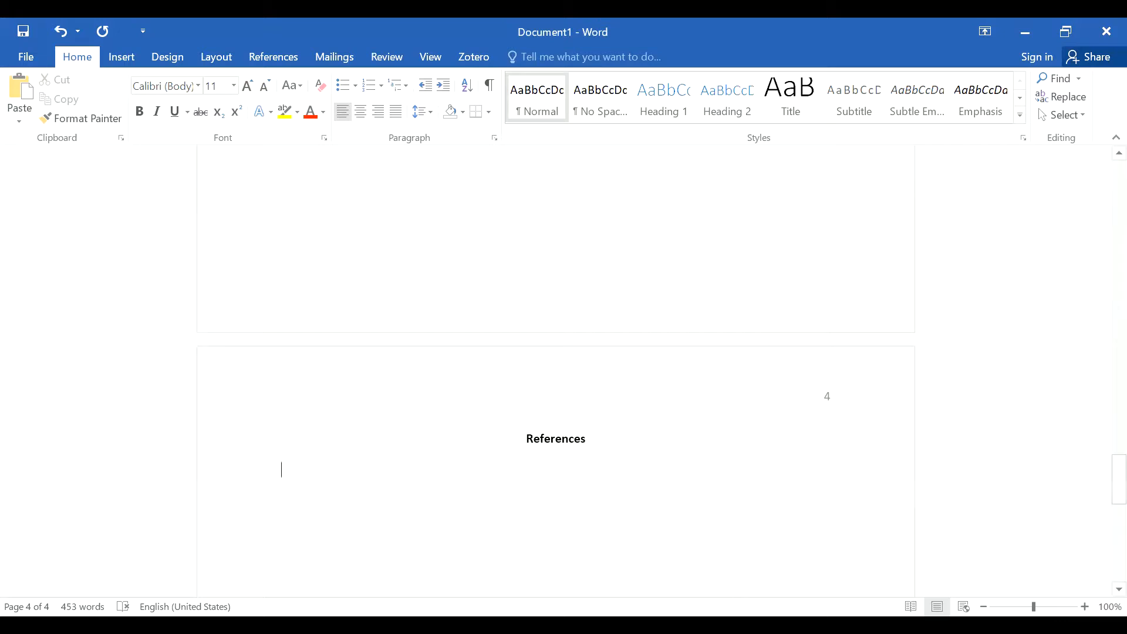
Step: Paste the copied reference entries below the References heading, keeping their source formatting
right_click(345, 480)
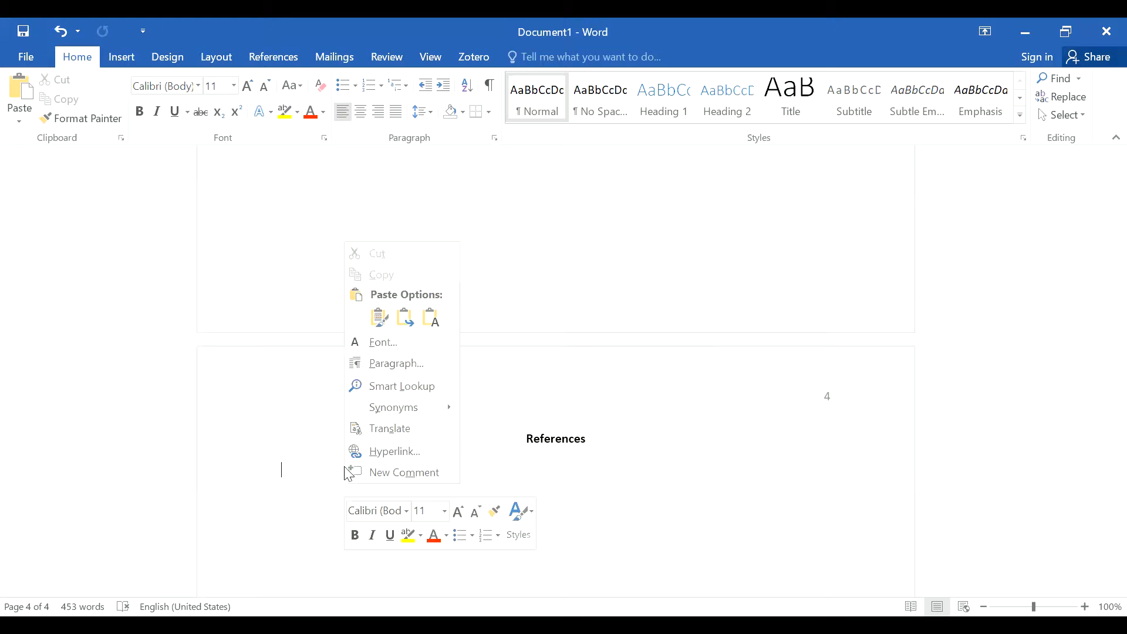
click(382, 318)
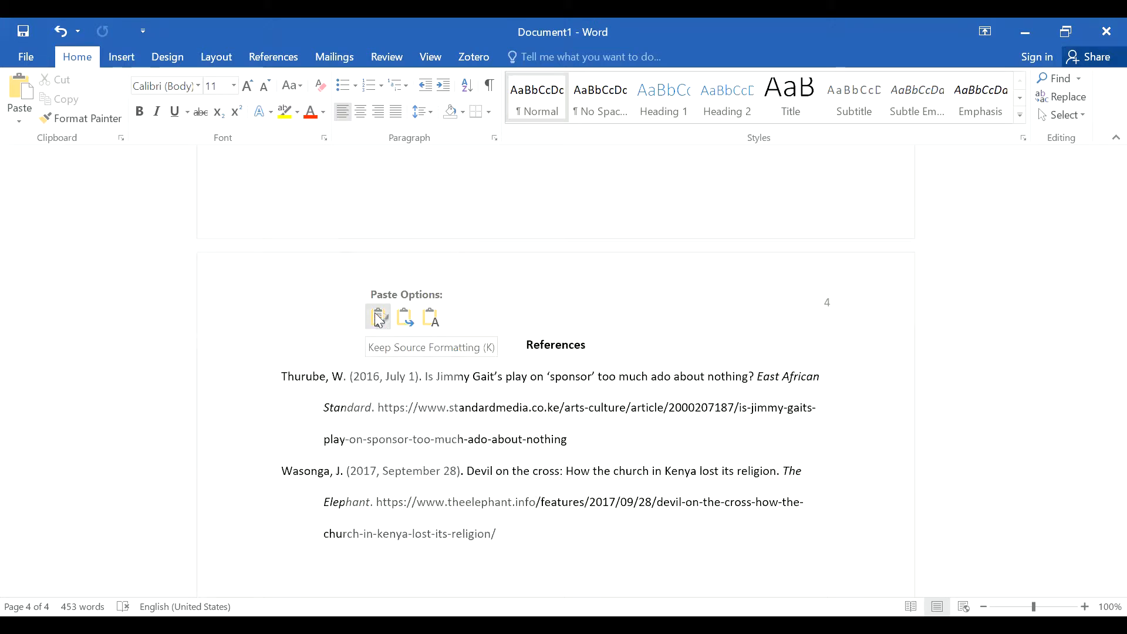
click(381, 318)
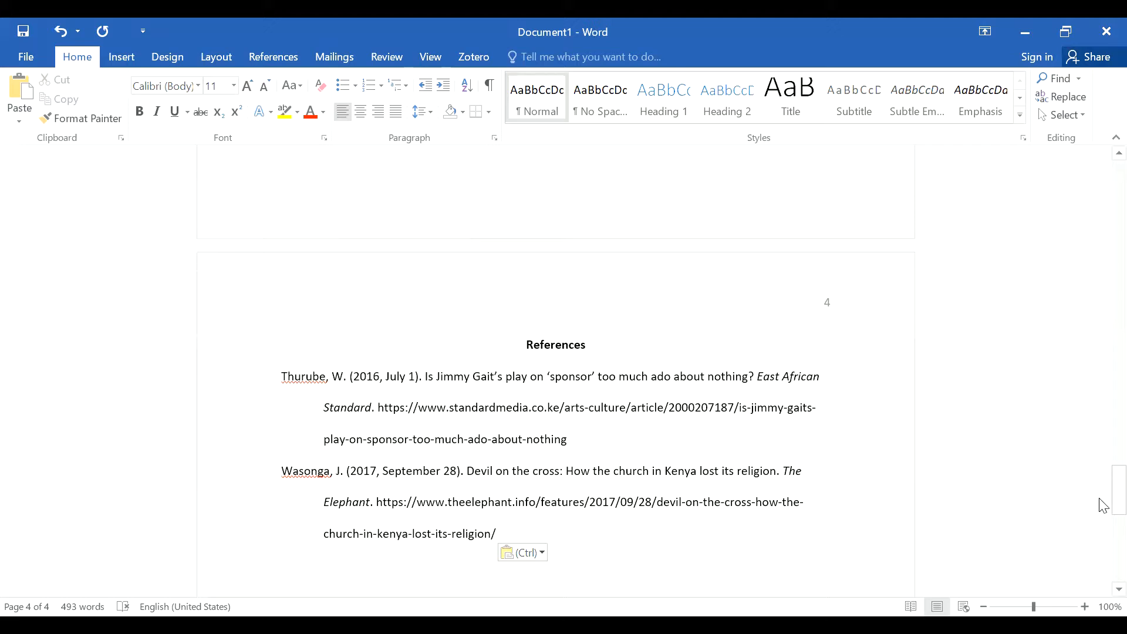
Step: Review the paper's layout from the title page through the essay text to its end on page 3
drag(1104, 506, 1104, 153)
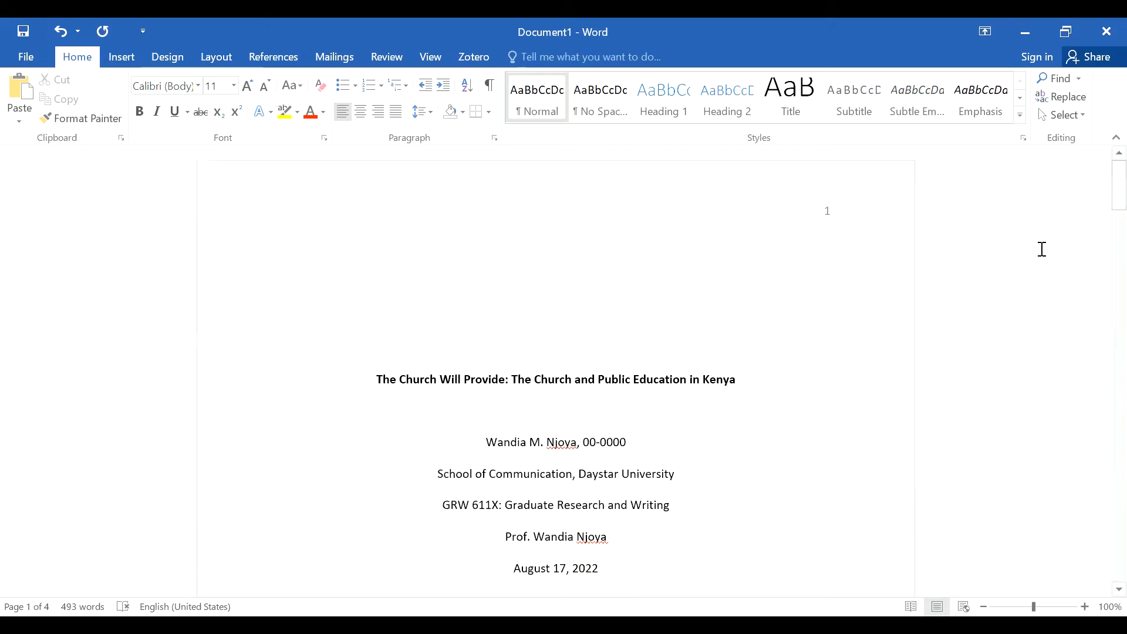
mouse_move(1103, 179)
mouse_down()
mouse_move(1104, 292)
mouse_move(1104, 183)
mouse_up()
scroll(711, 459, down, 1)
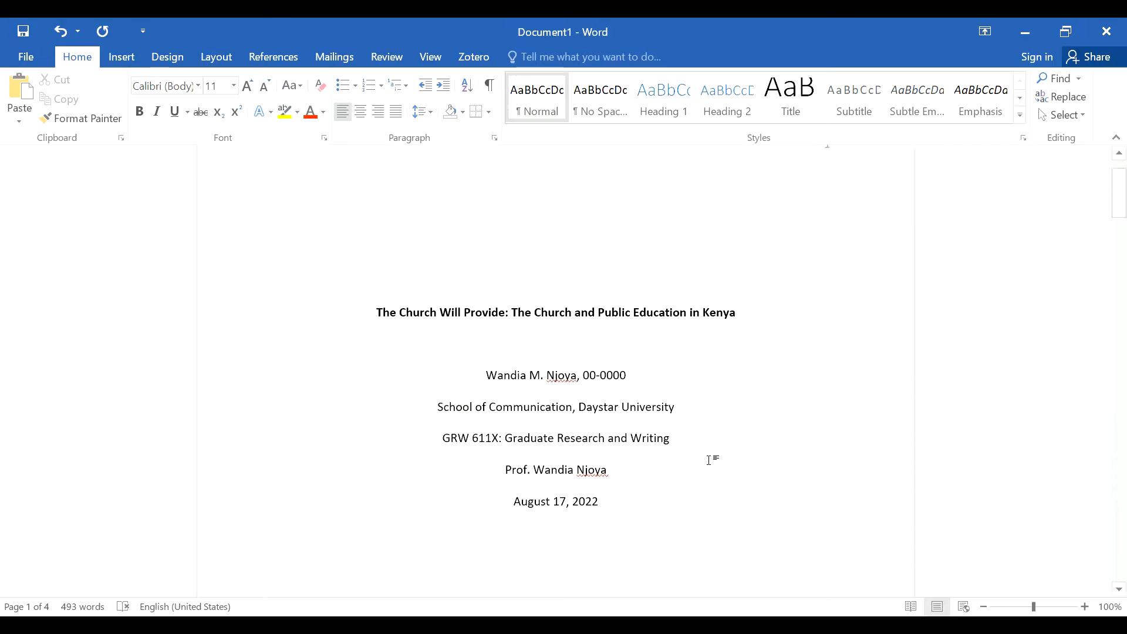
scroll(710, 460, down, 7)
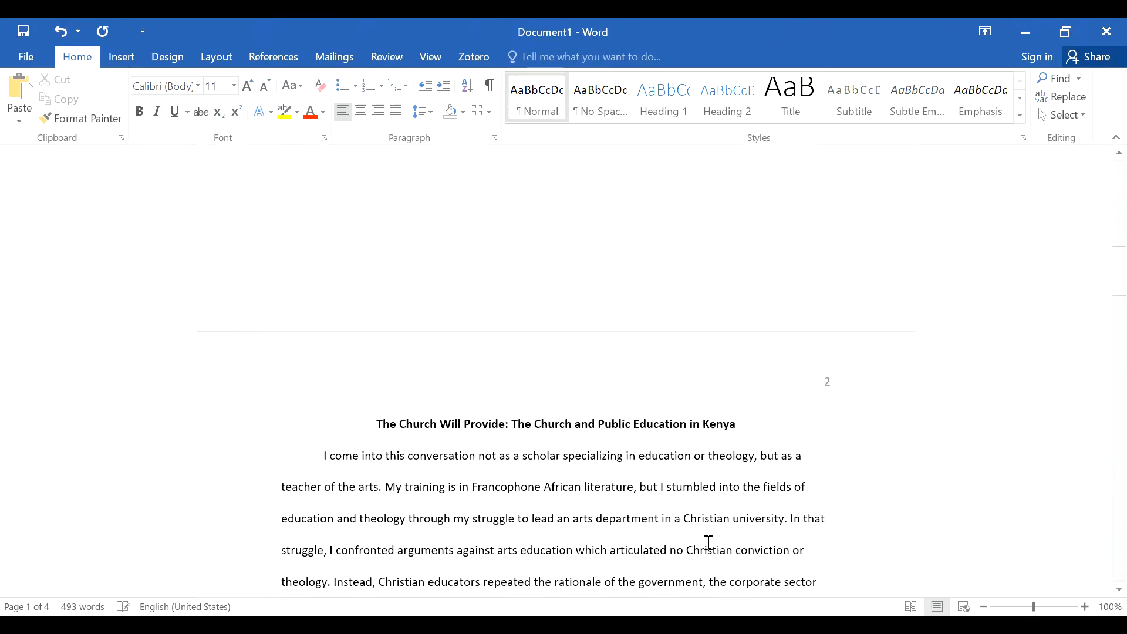
scroll(709, 543, down, 9)
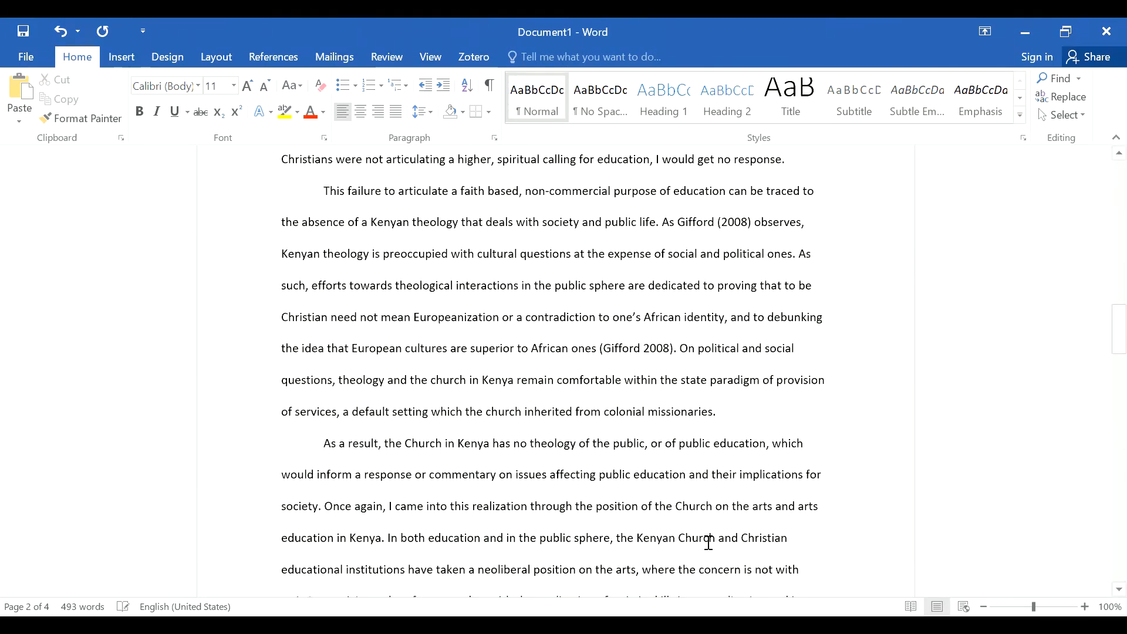
scroll(708, 543, down, 4)
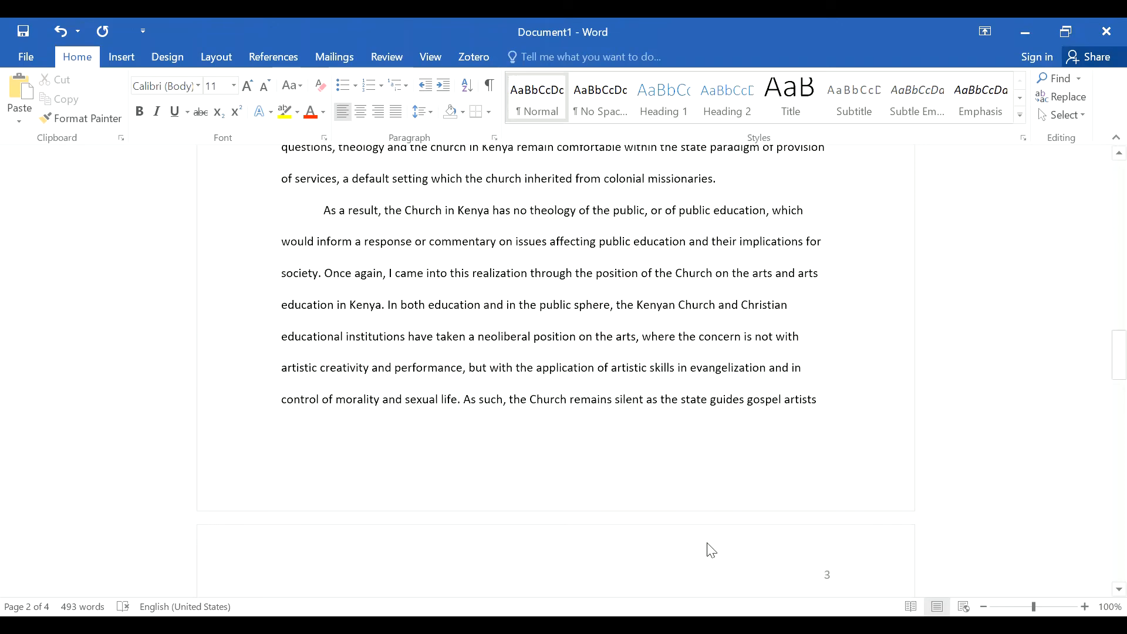
scroll(711, 546, down, 4)
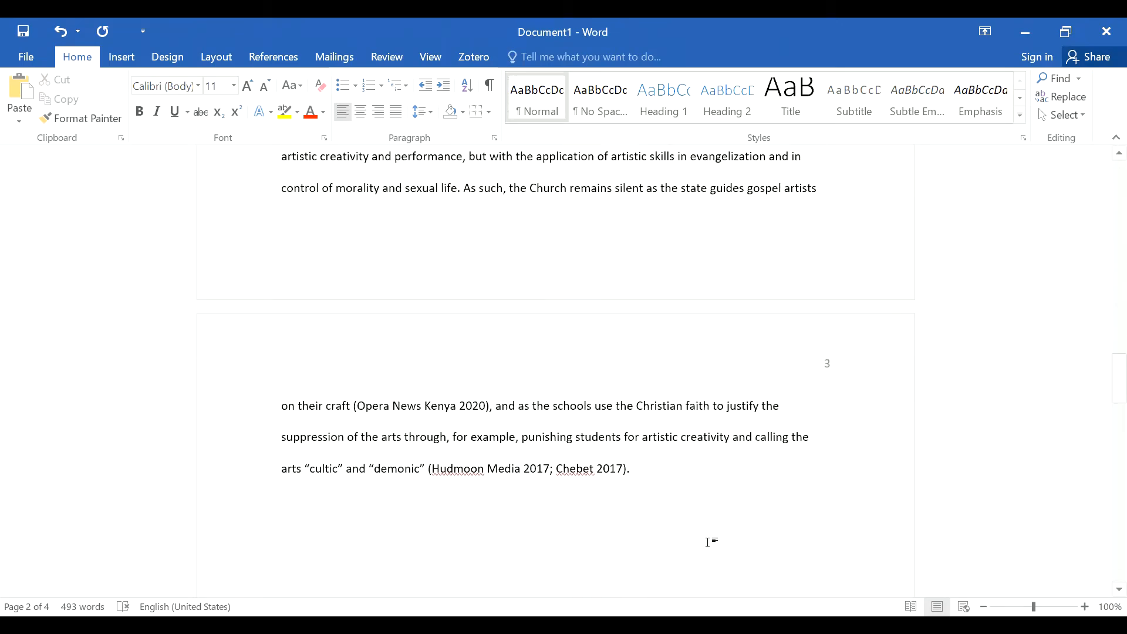